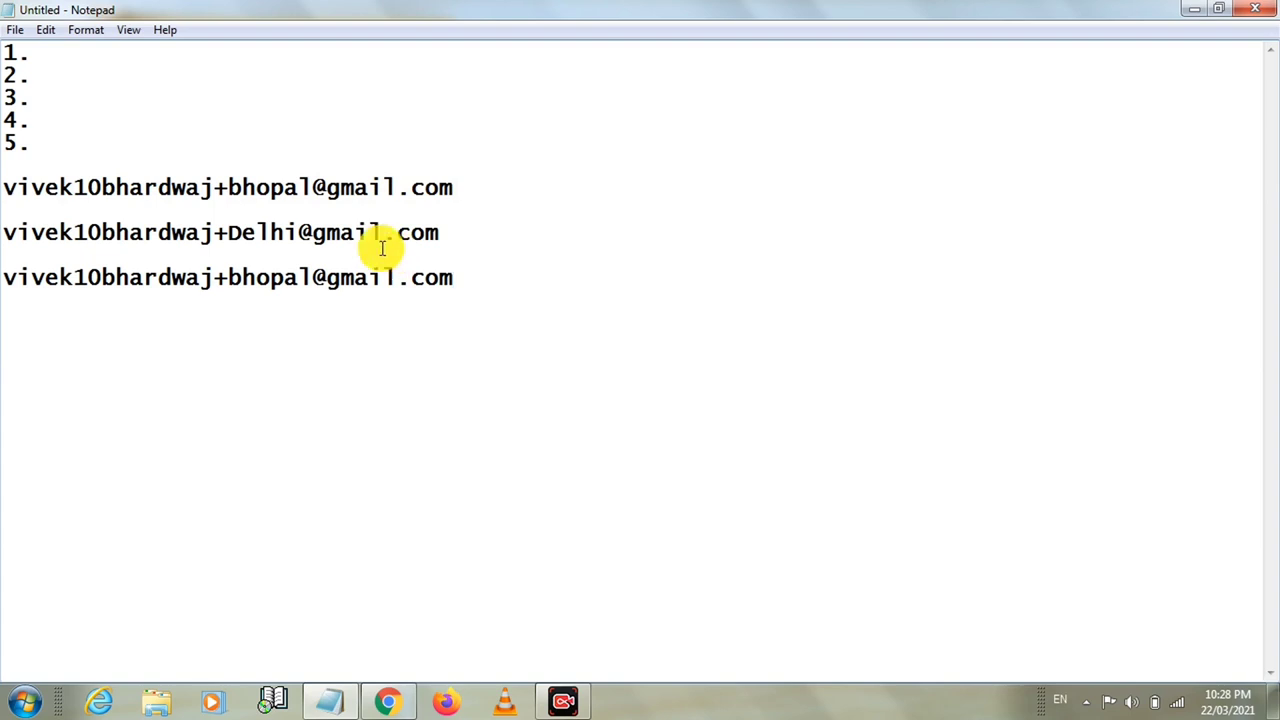
Change the third address line's alias from bhopal to indore
left_click(310, 277)
key("BackSpace")
key("BackSpace")
key("BackSpace")
key("BackSpace")
key("BackSpace")
key("BackSpace")
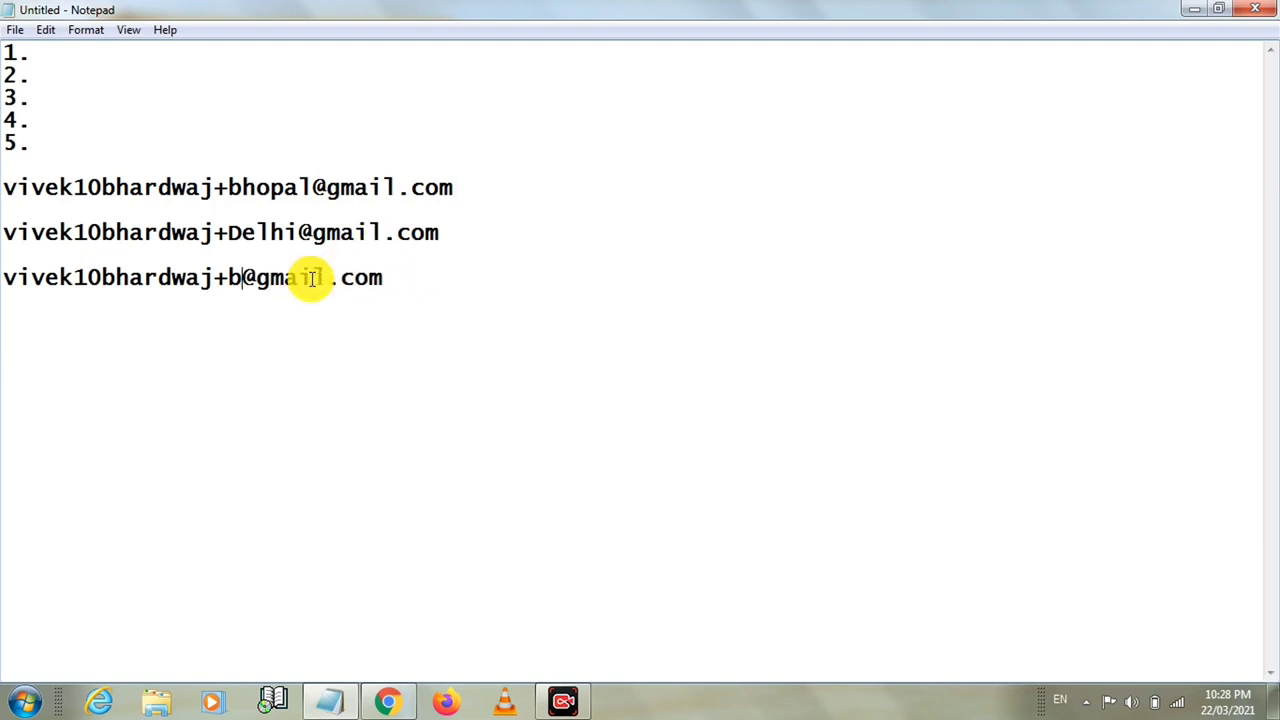
type("In")
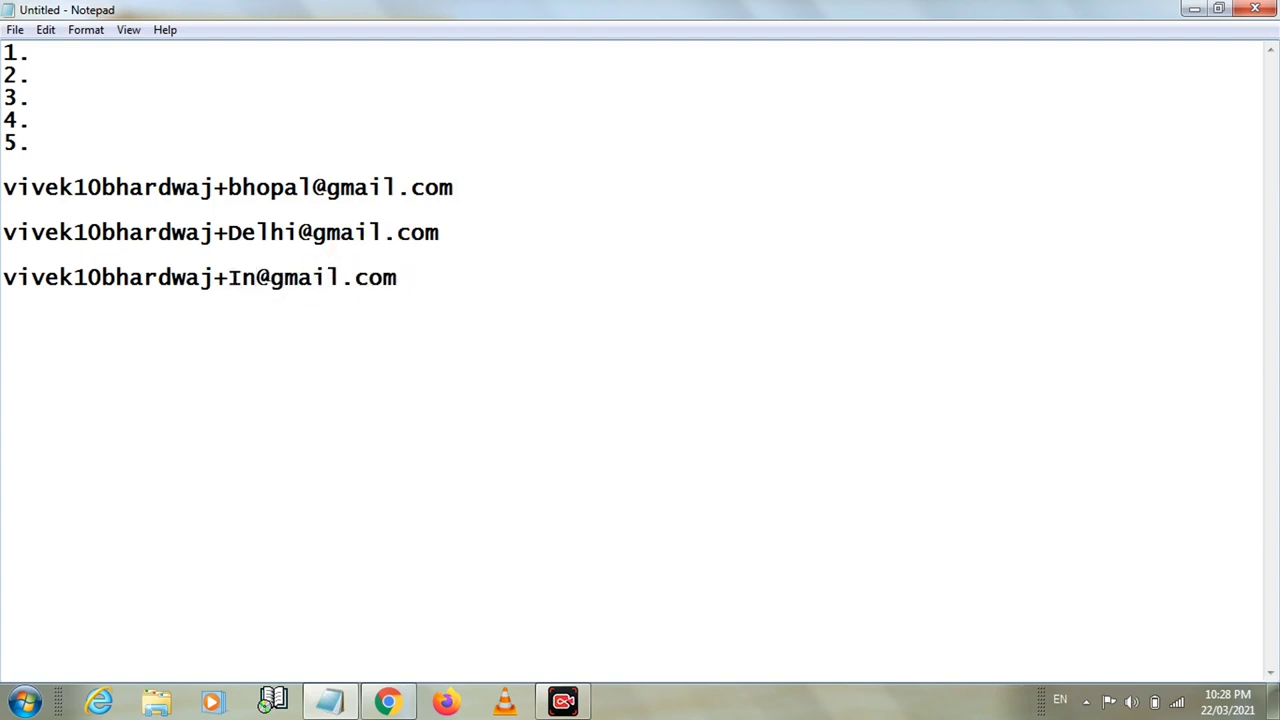
key("BackSpace")
key("BackSpace")
type("indore")
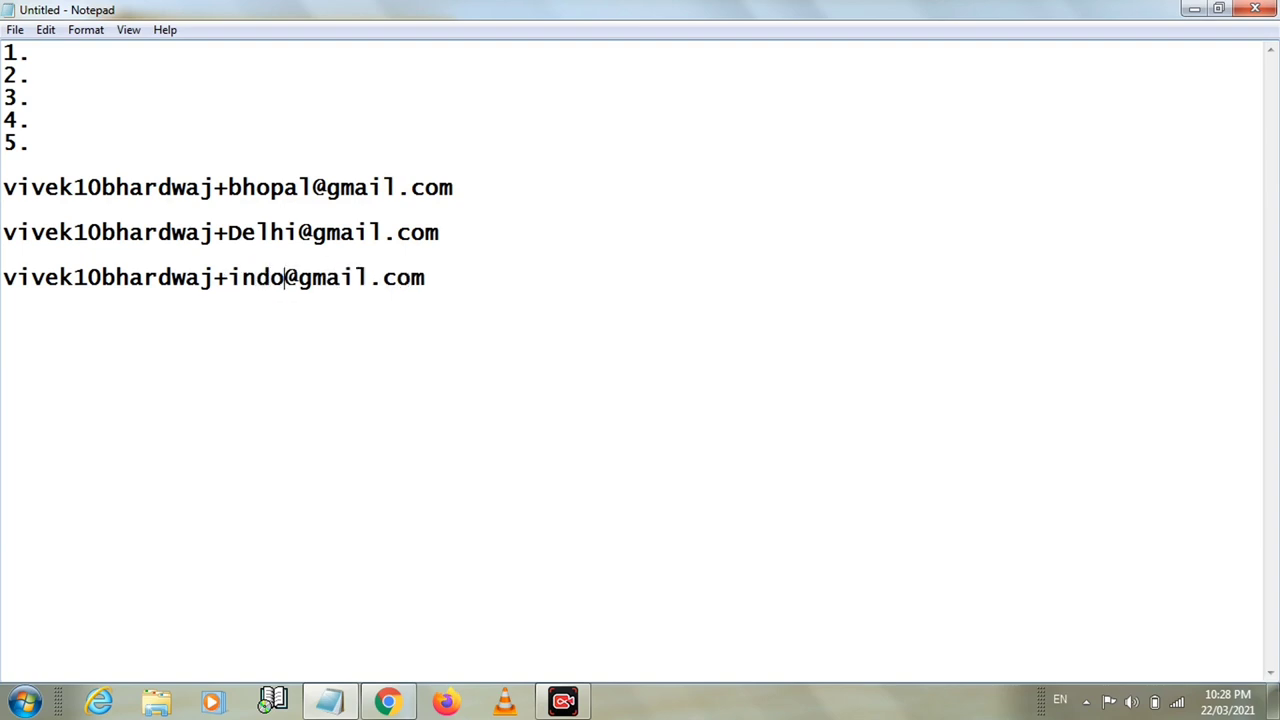
Add a fourth address line with the mumbai alias, then select and deselect all four lines
left_click(474, 281)
key("Return")
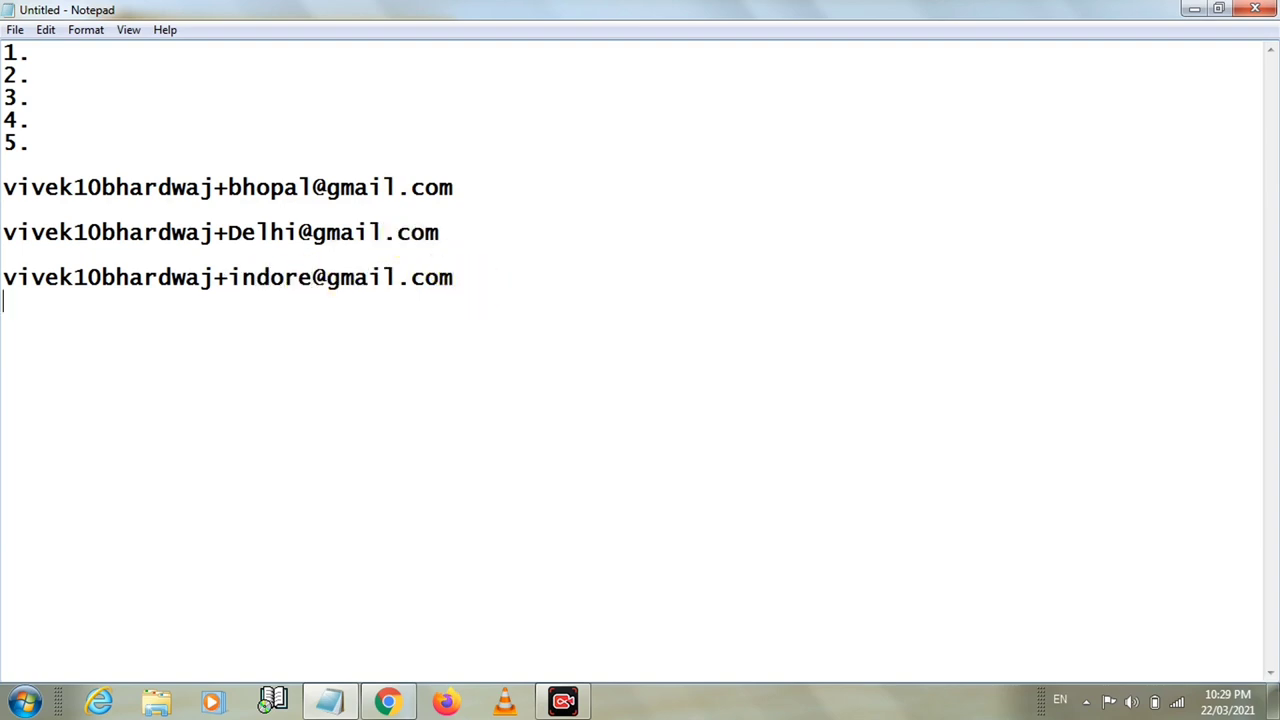
key("ctrl+v")
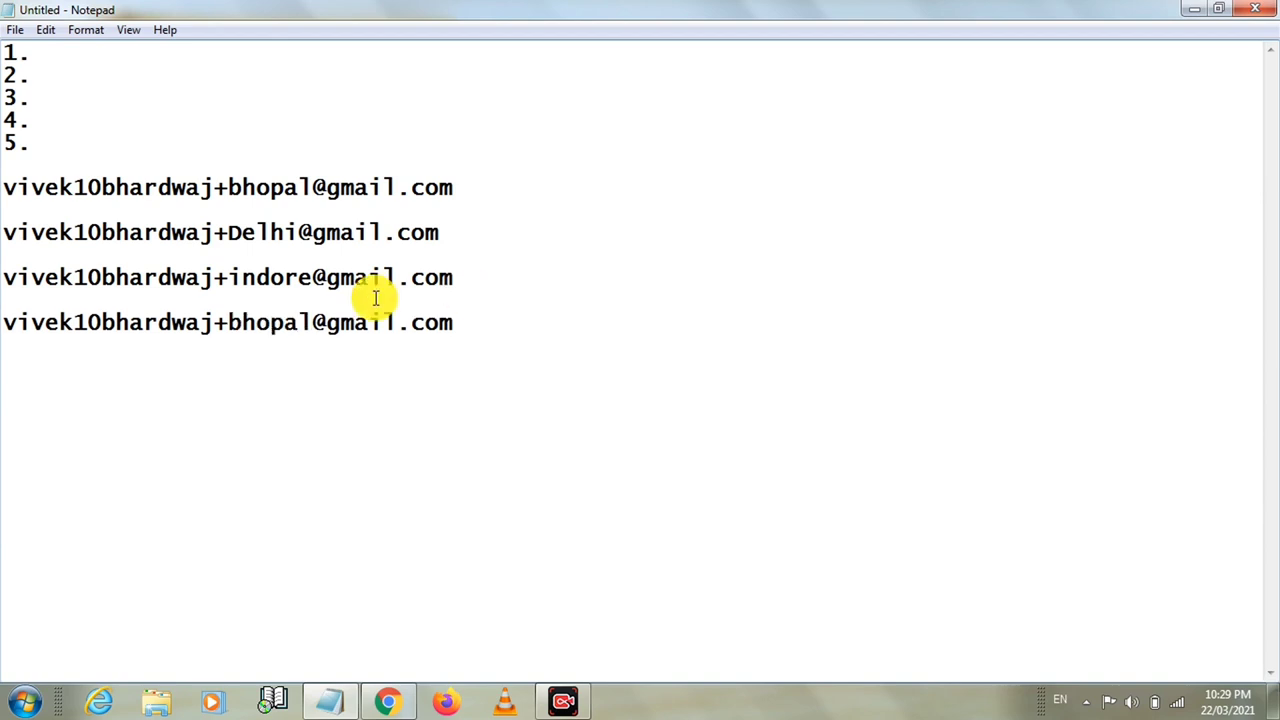
left_click(311, 330)
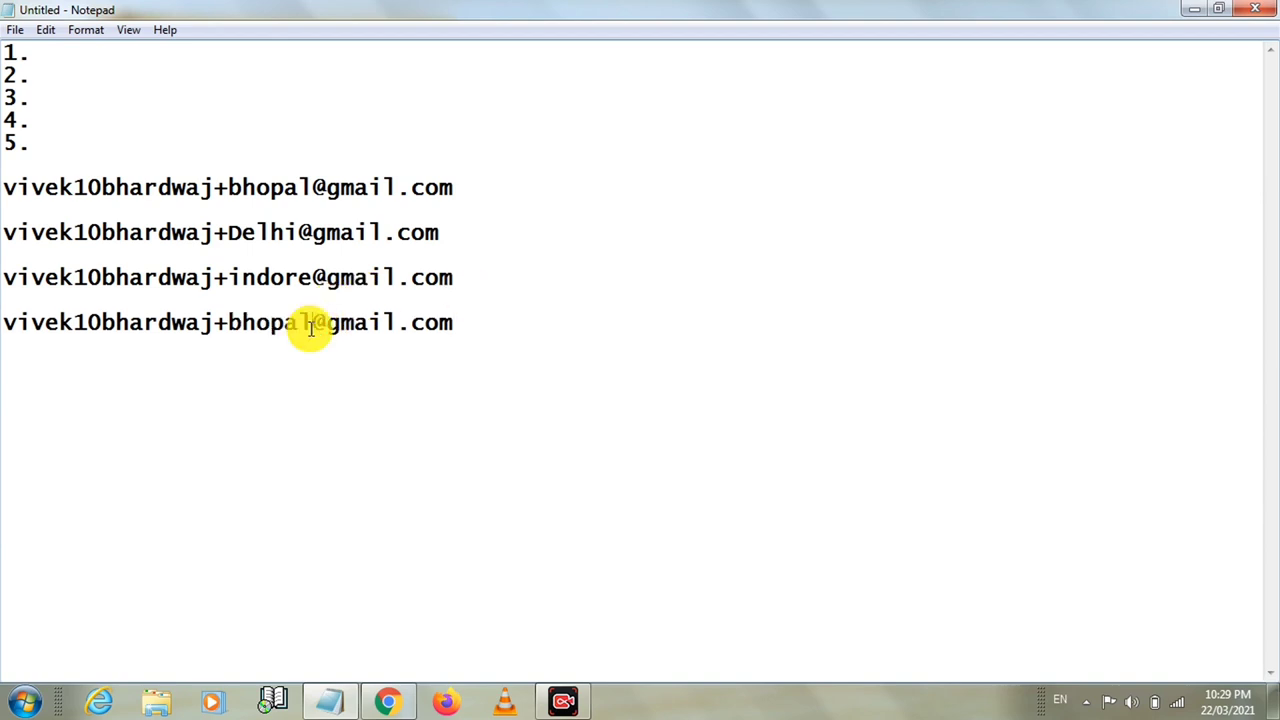
key("BackSpace")
key("BackSpace")
key("BackSpace")
key("BackSpace")
key("BackSpace")
key("BackSpace")
type("mumb")
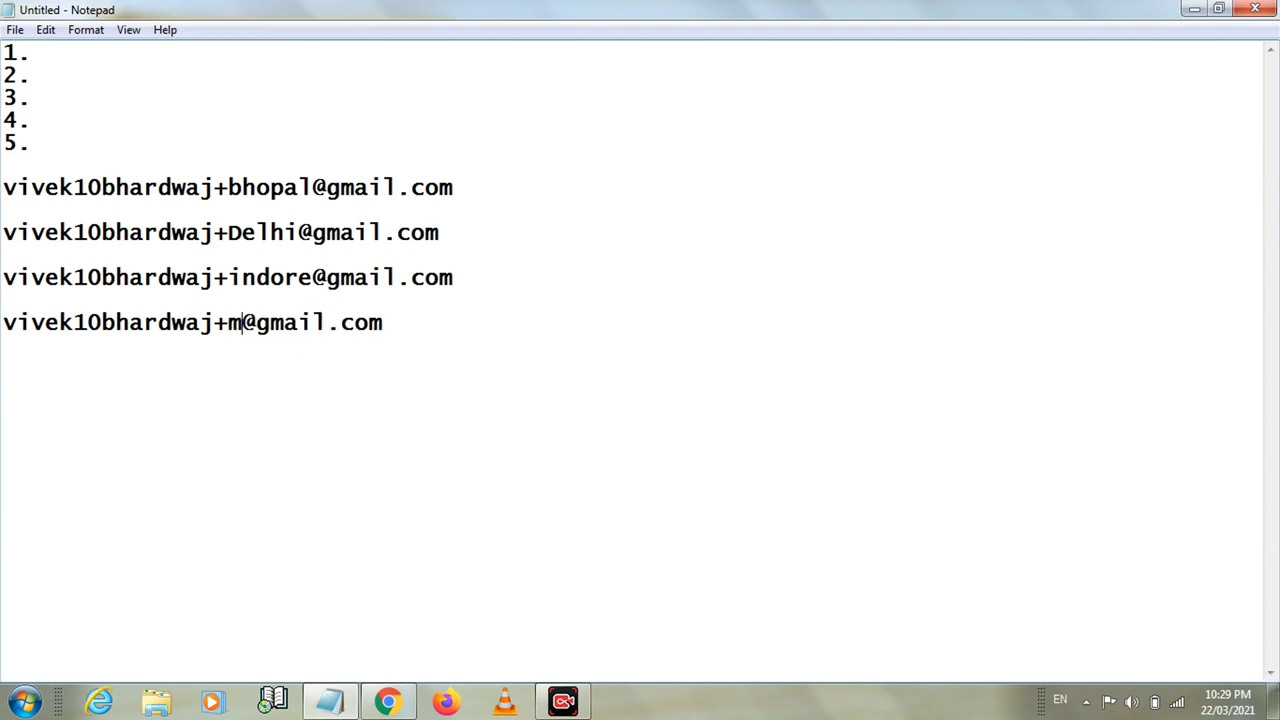
type("ai")
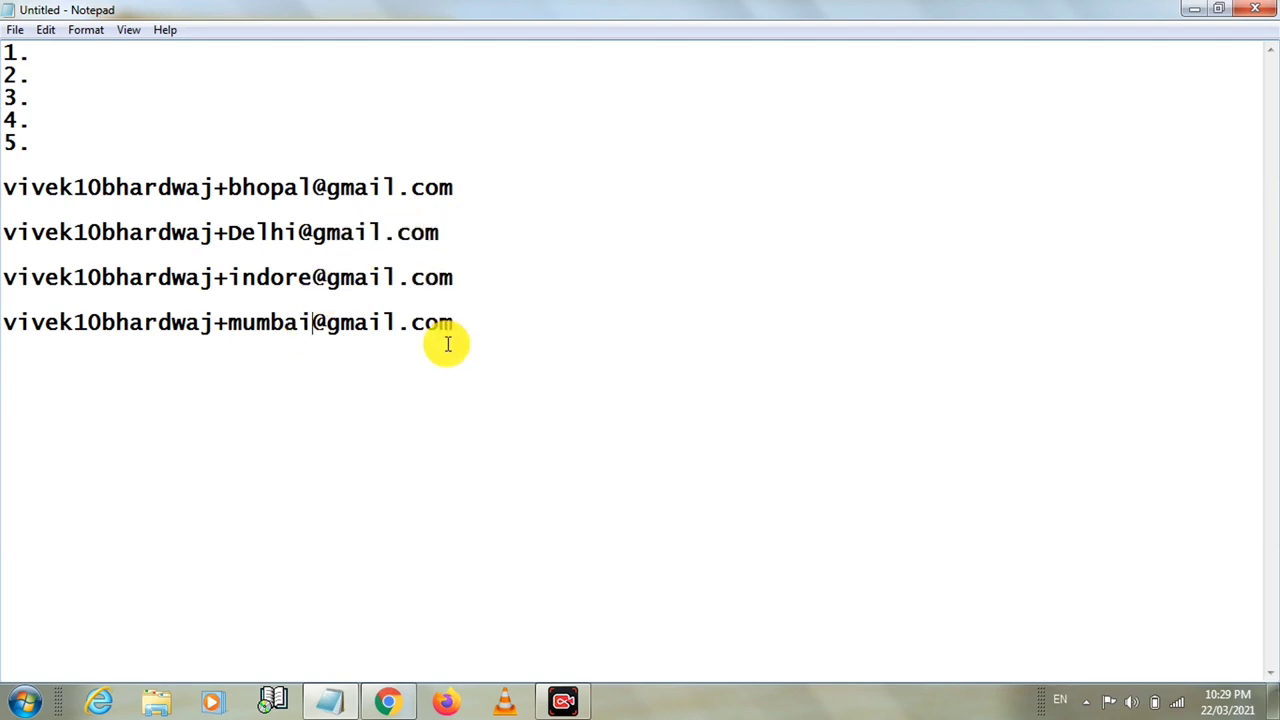
left_click_drag(454, 322, 6, 190)
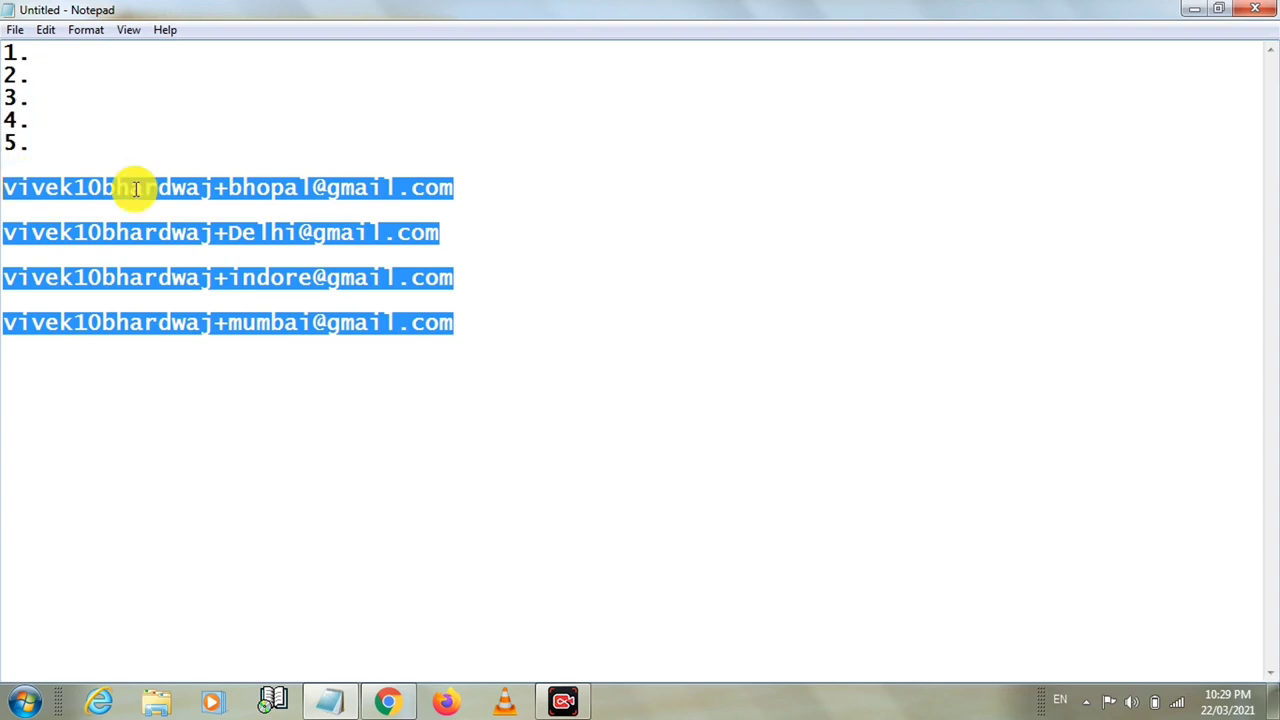
left_click(238, 189)
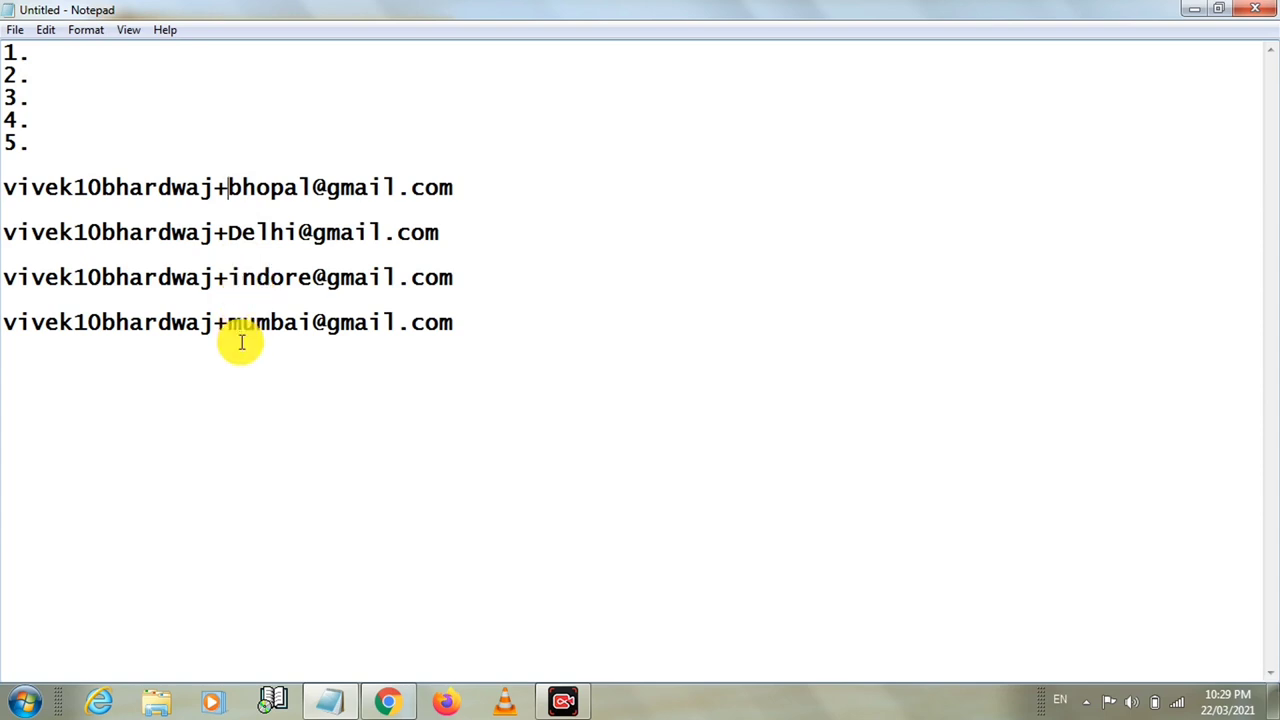
In Chrome's other Gmail account, address a new message to the account's bhopal plus-alias
left_click(1193, 10)
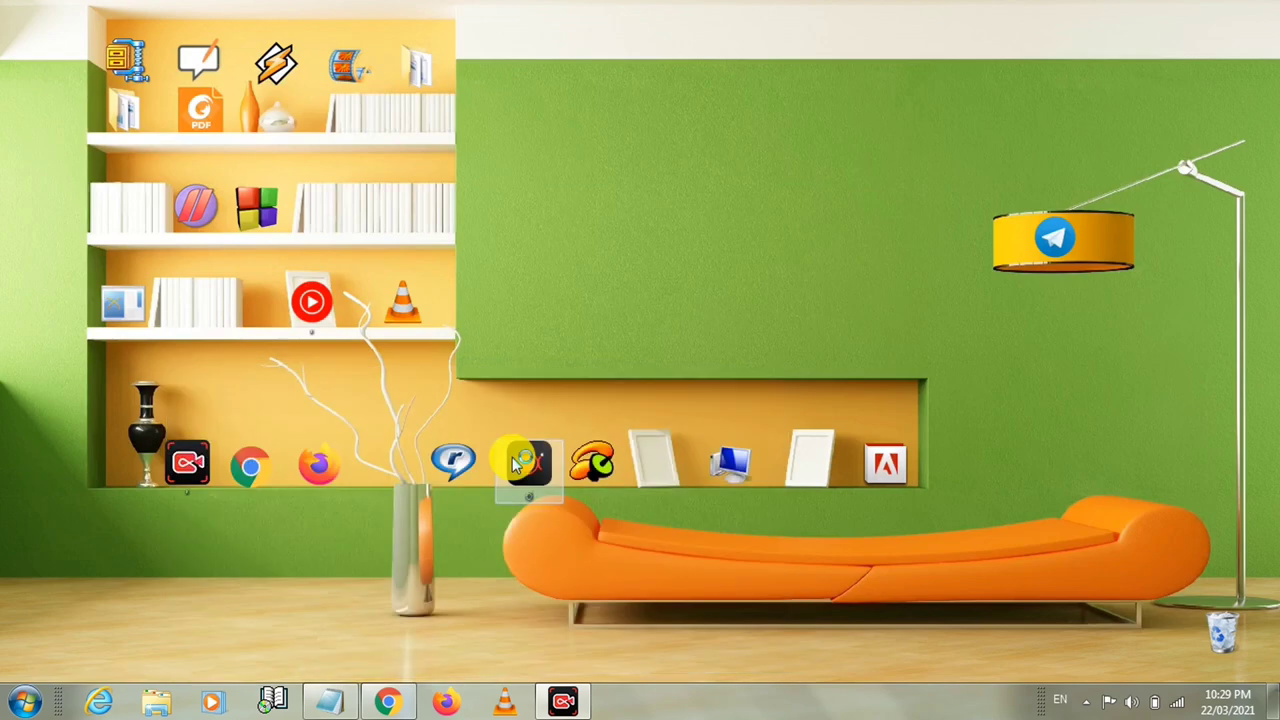
left_click(387, 700)
left_click(526, 12)
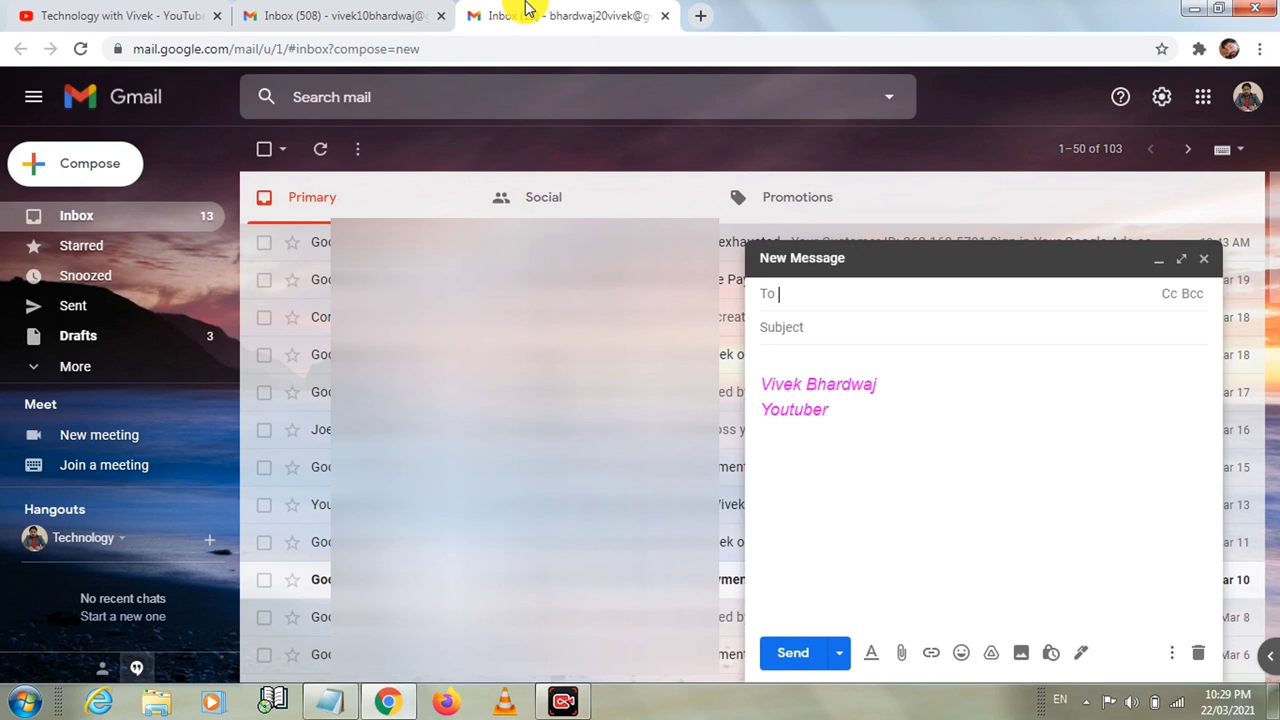
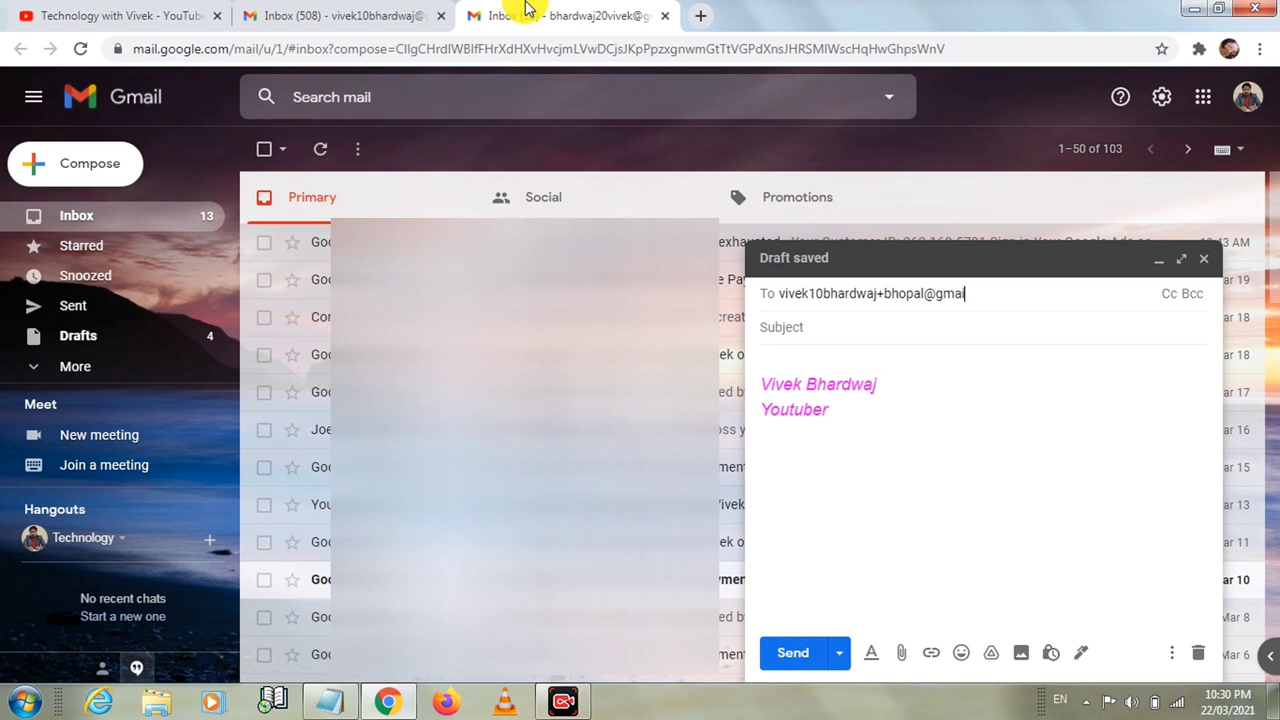
Give the message subject 'from bhopal' and body 'hi bhopal', then send it
left_click(781, 326)
type("fro")
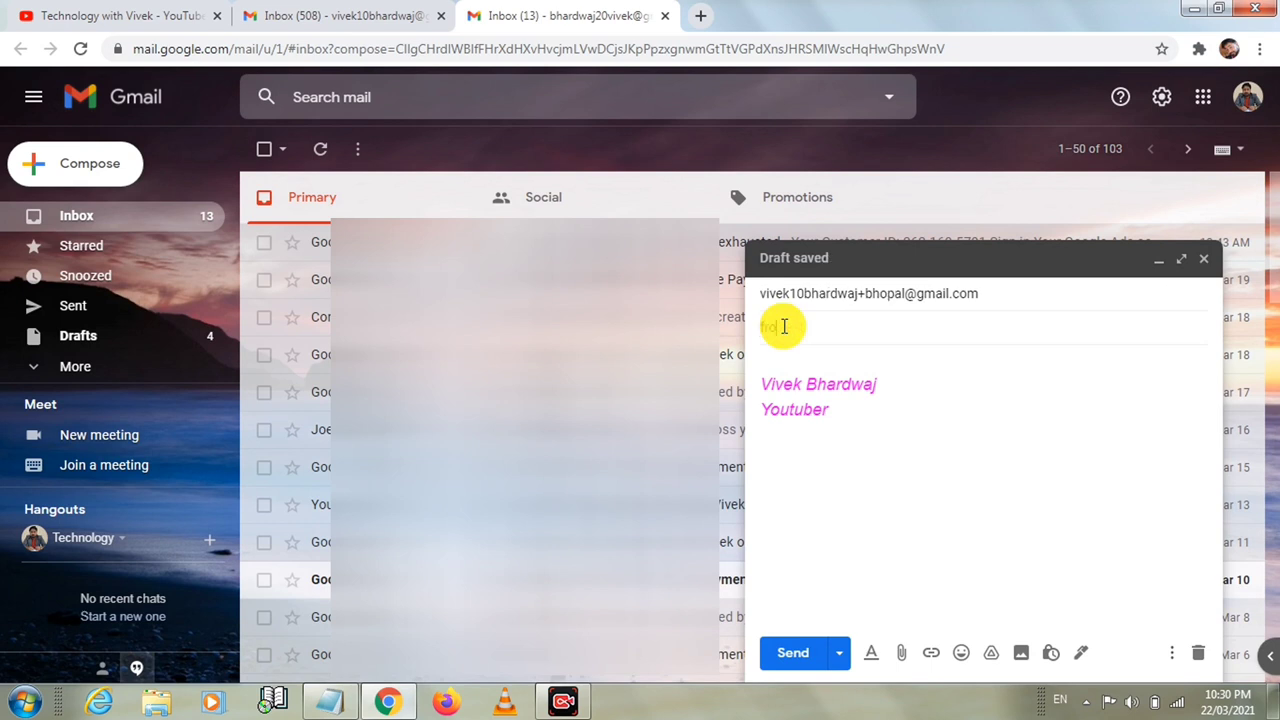
type("m bhopal")
left_click(786, 356)
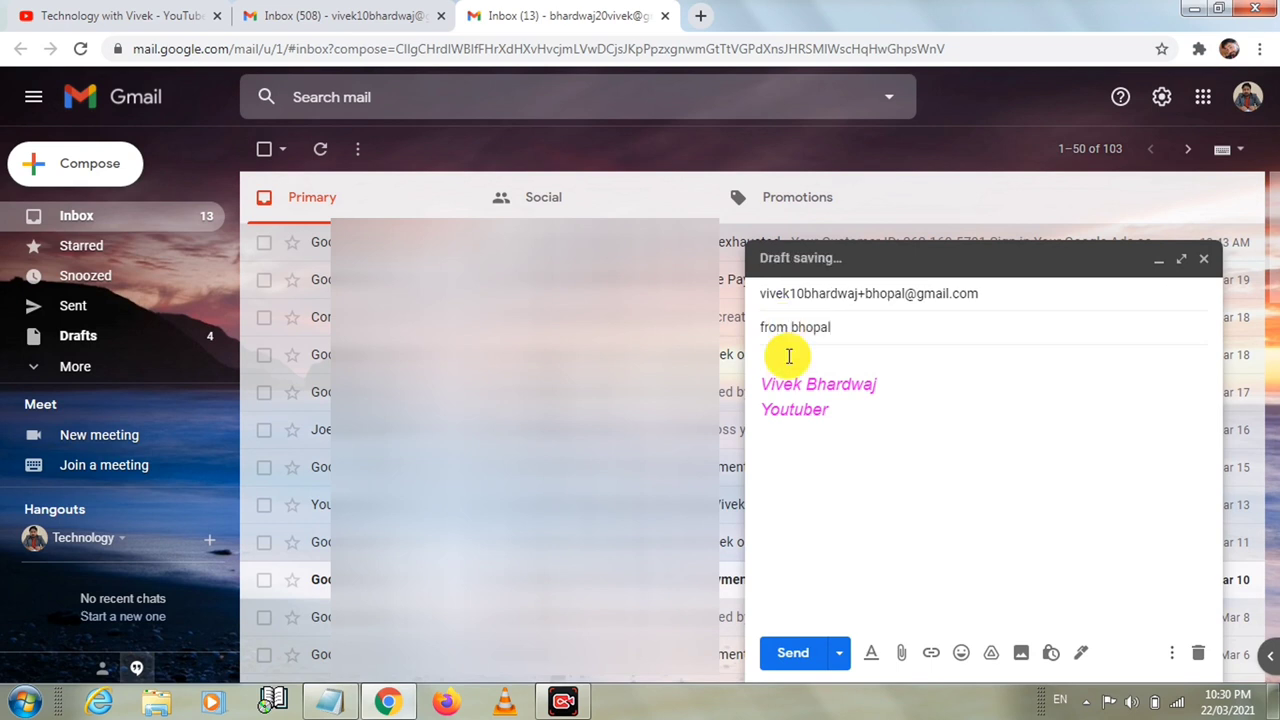
type("hi bhopal")
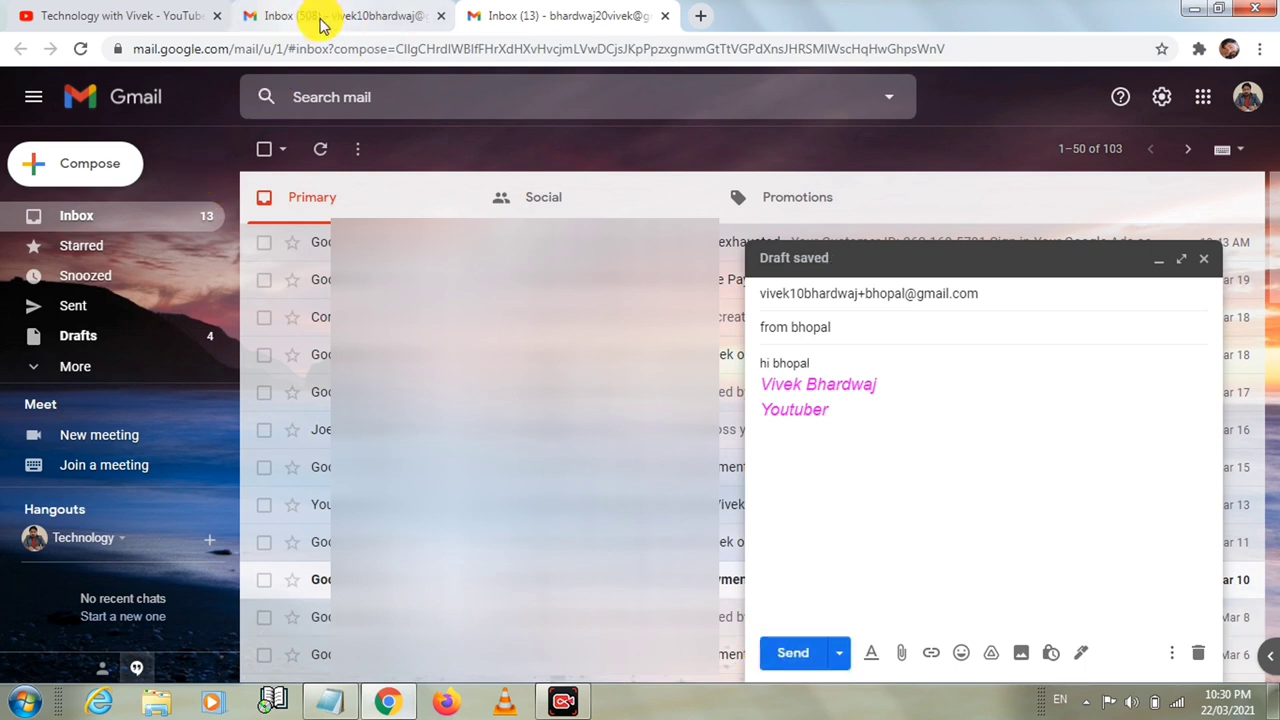
left_click(781, 656)
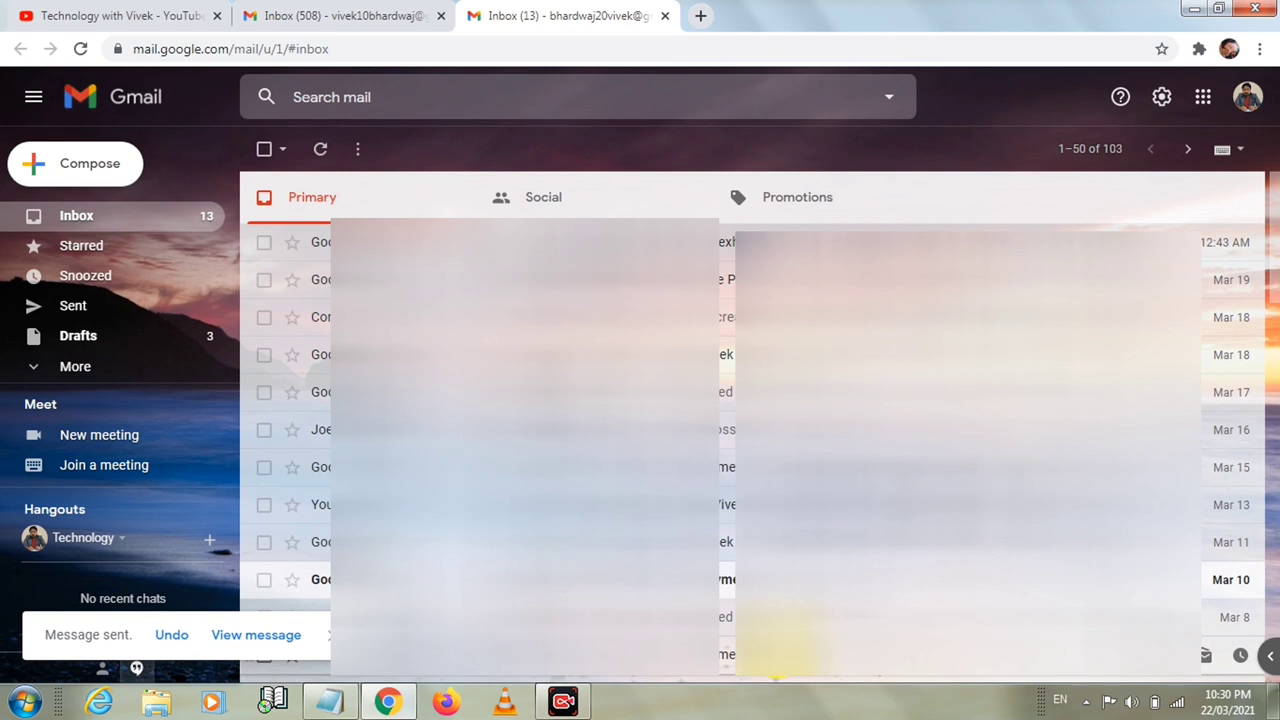
Compose and send a message to the delhi plus-alias with subject 'from delhi' and body 'hi delhi'
left_click(92, 164)
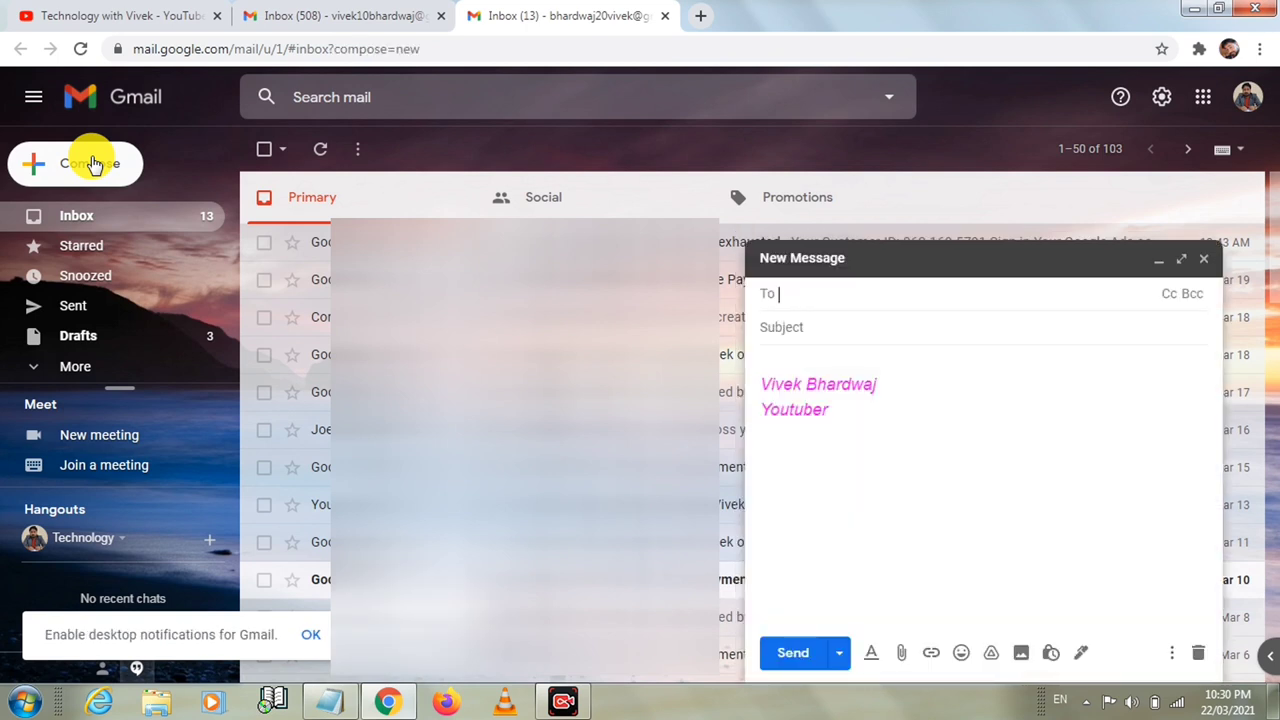
left_click(804, 293)
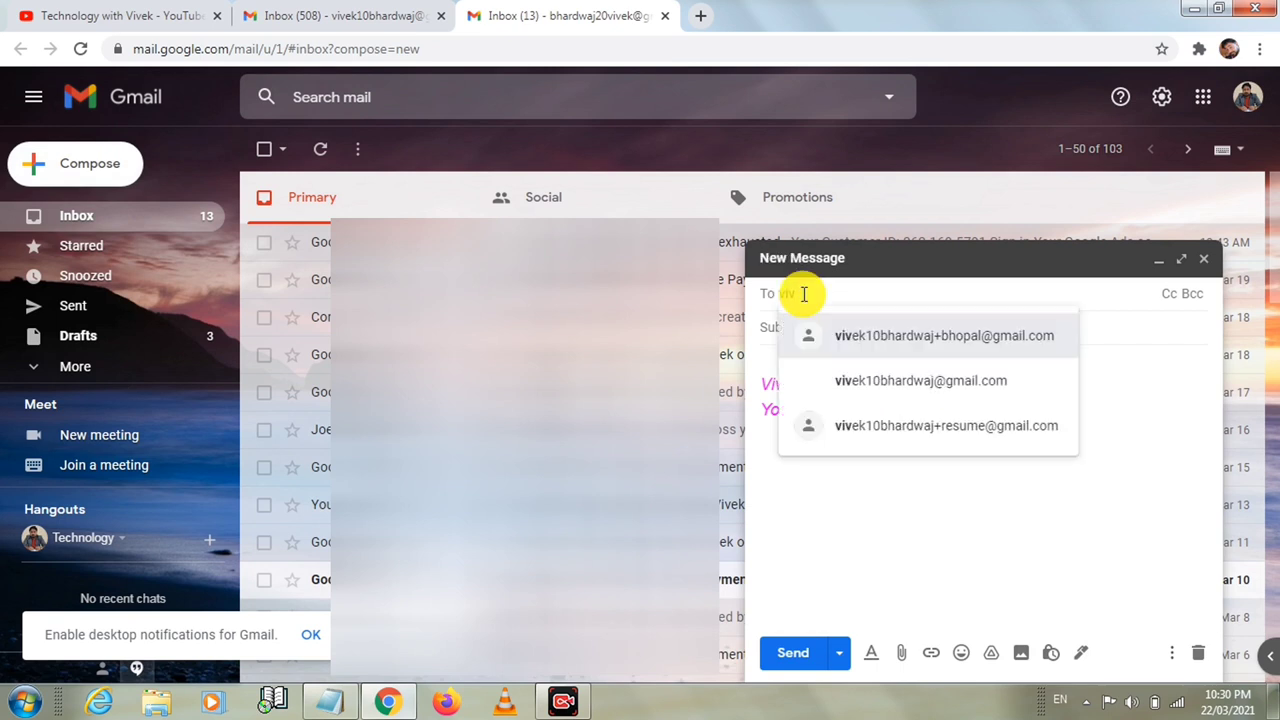
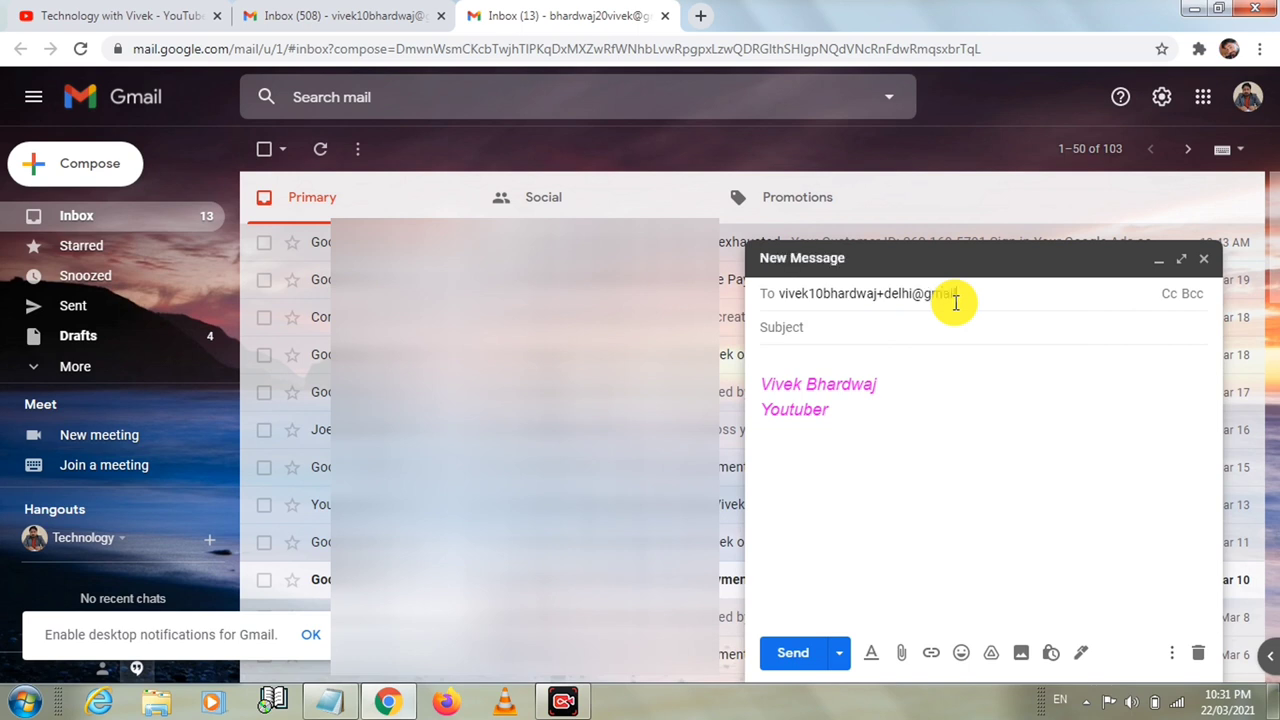
left_click(872, 324)
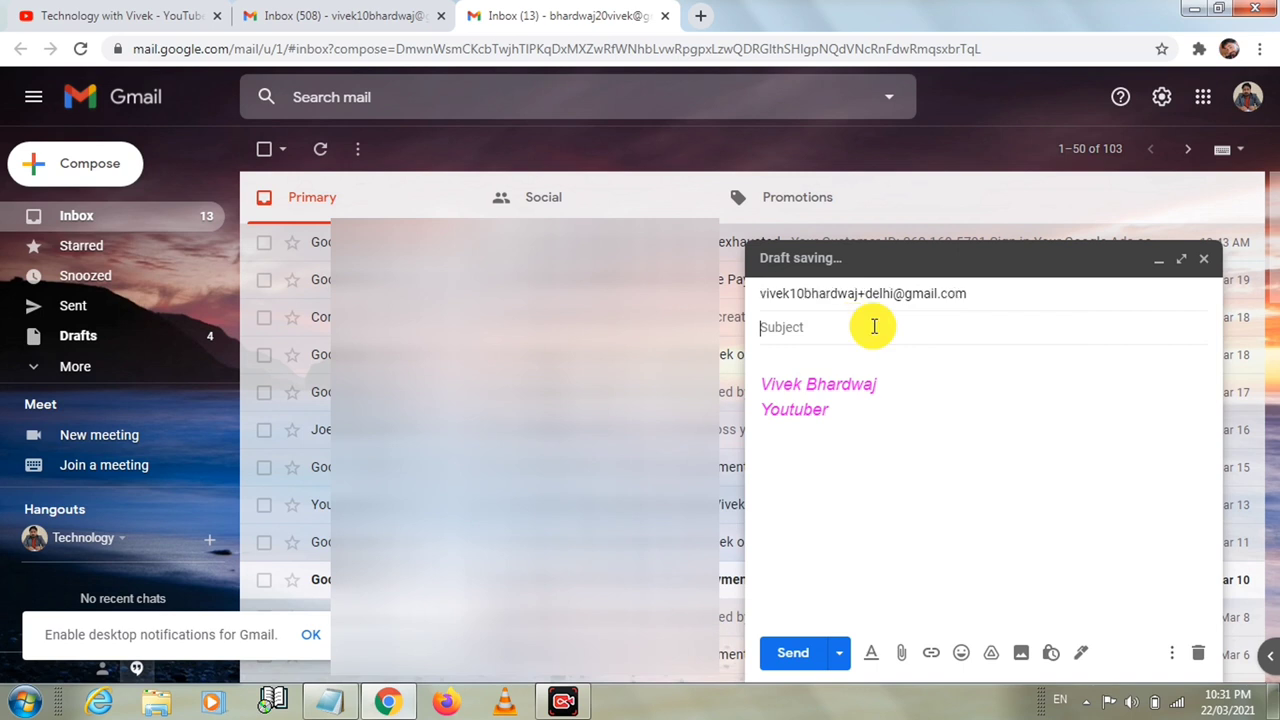
type("from delhi")
left_click(810, 357)
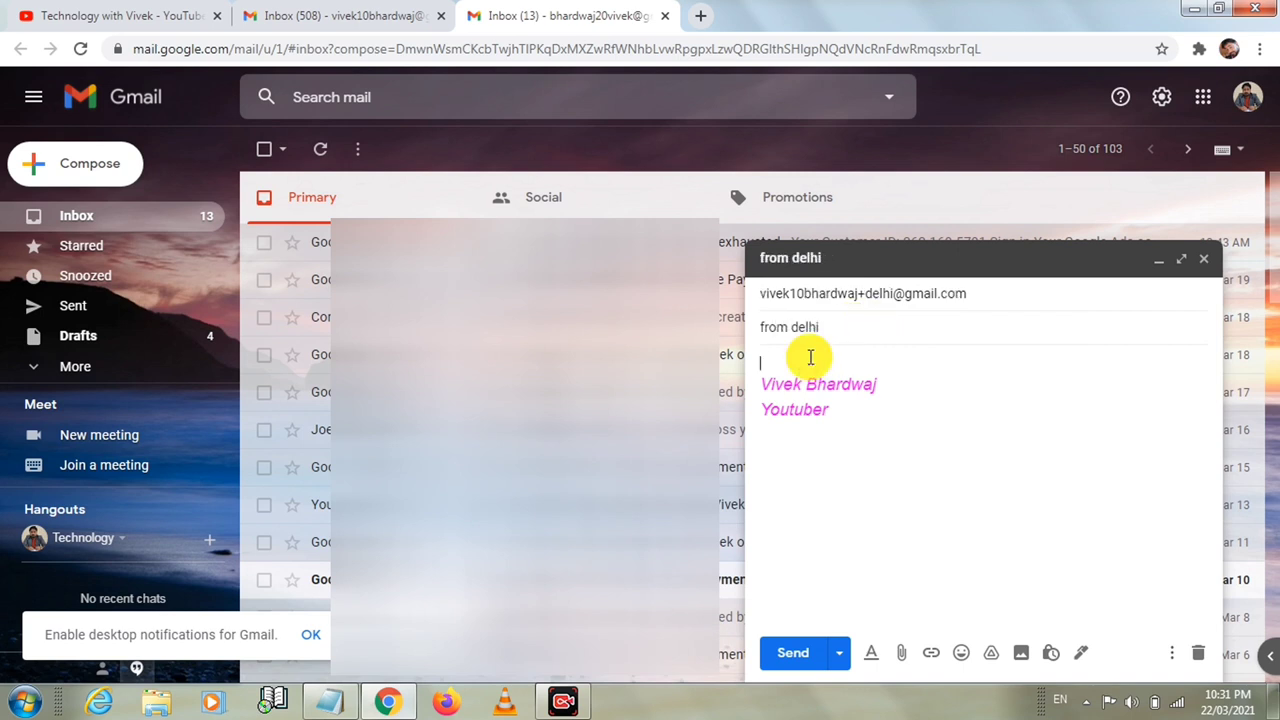
type("hi delhi")
left_click(792, 654)
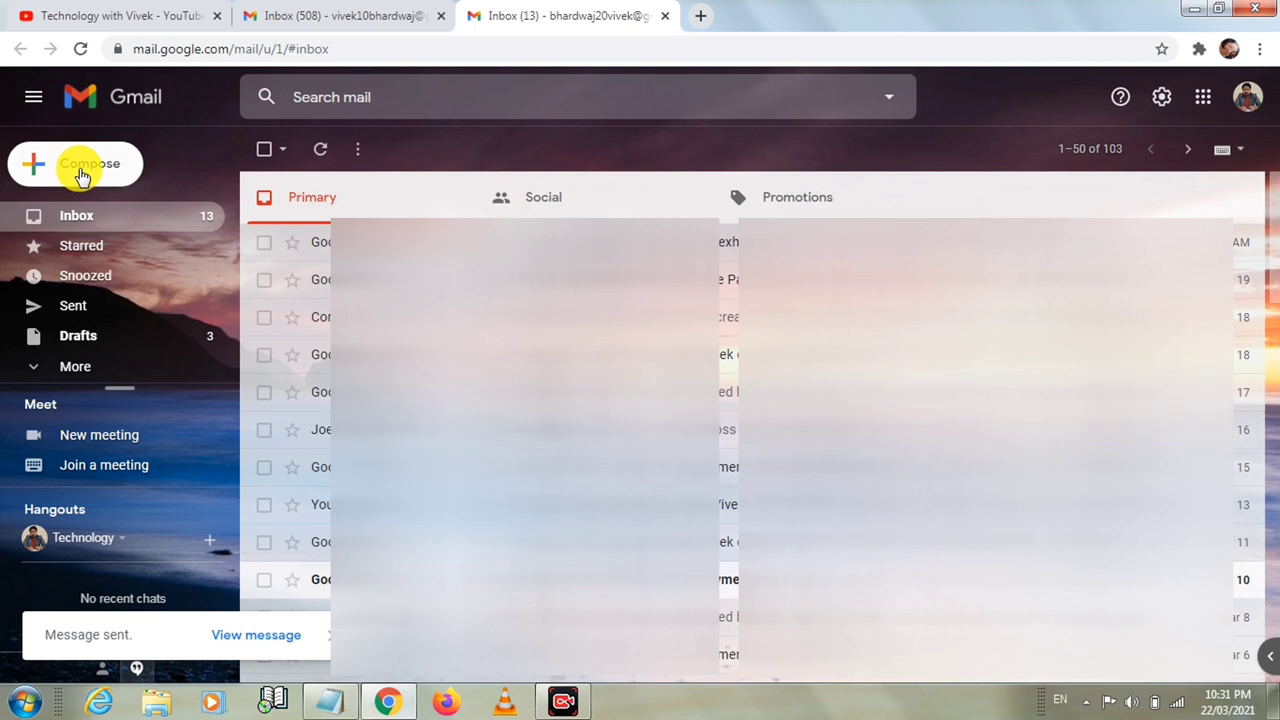
Compose and send a message to the indore plus-alias with subject 'from indore' and body 'hi indore'
left_click(82, 175)
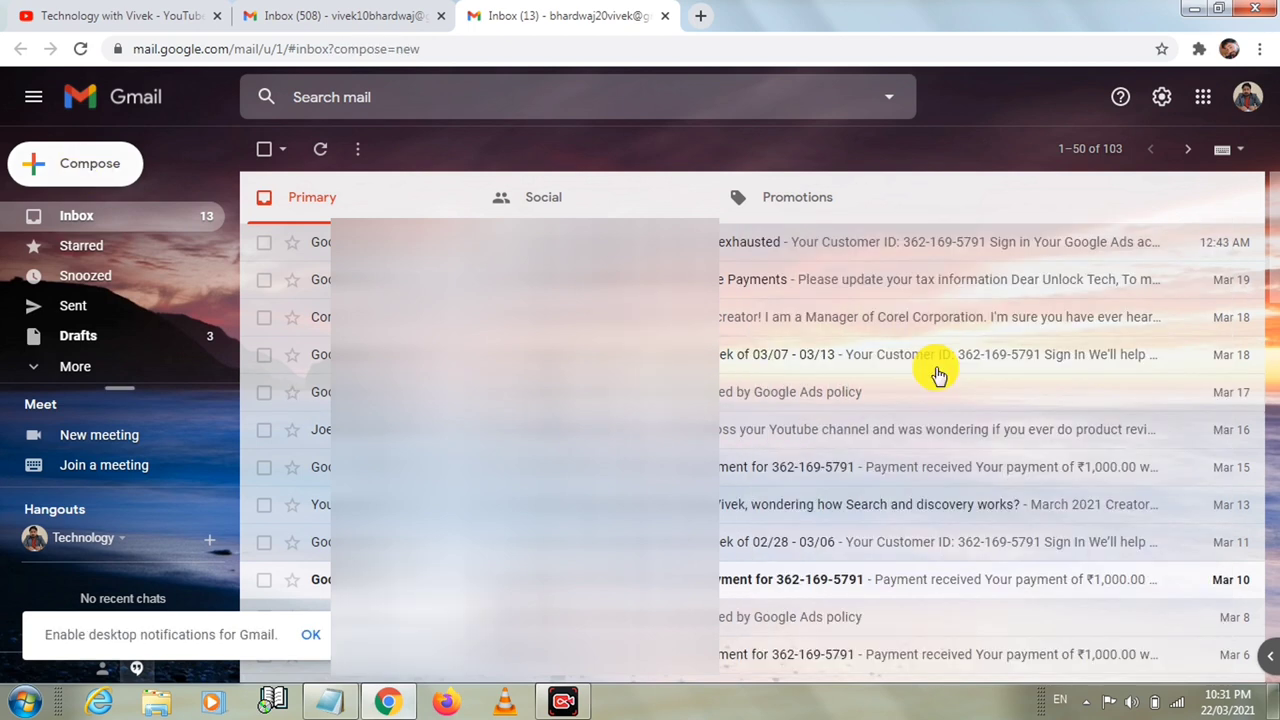
left_click(850, 300)
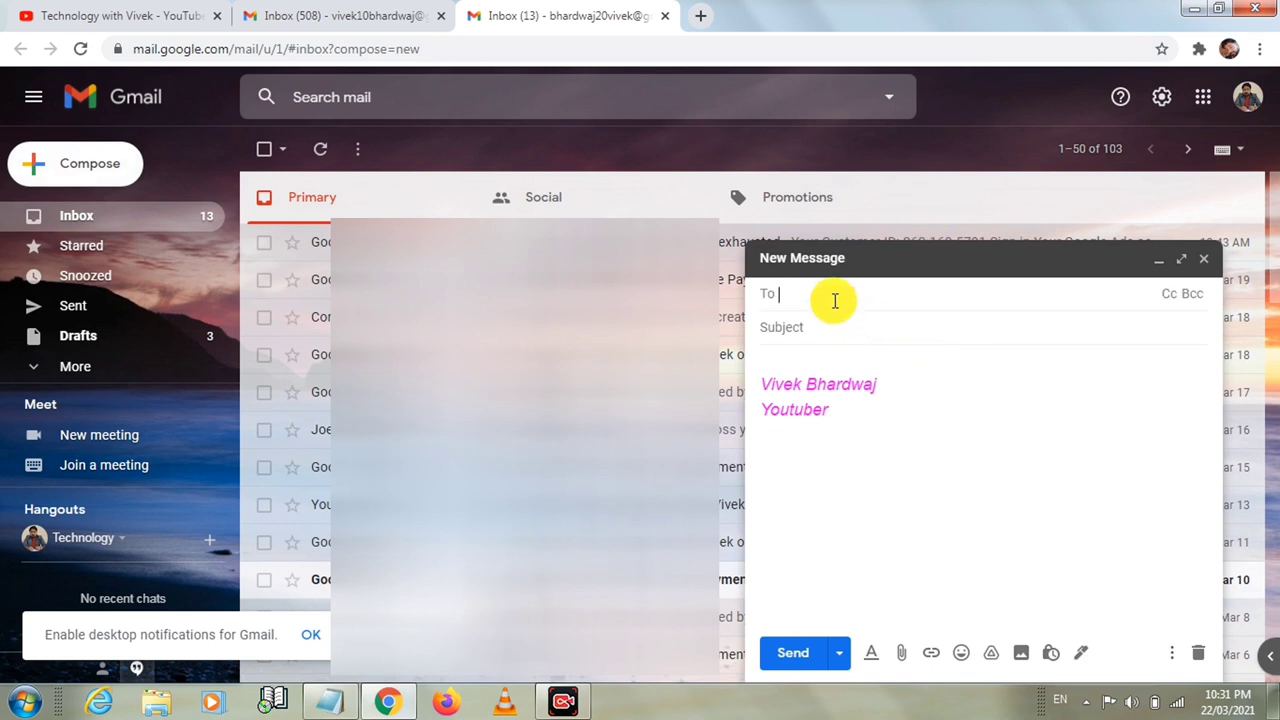
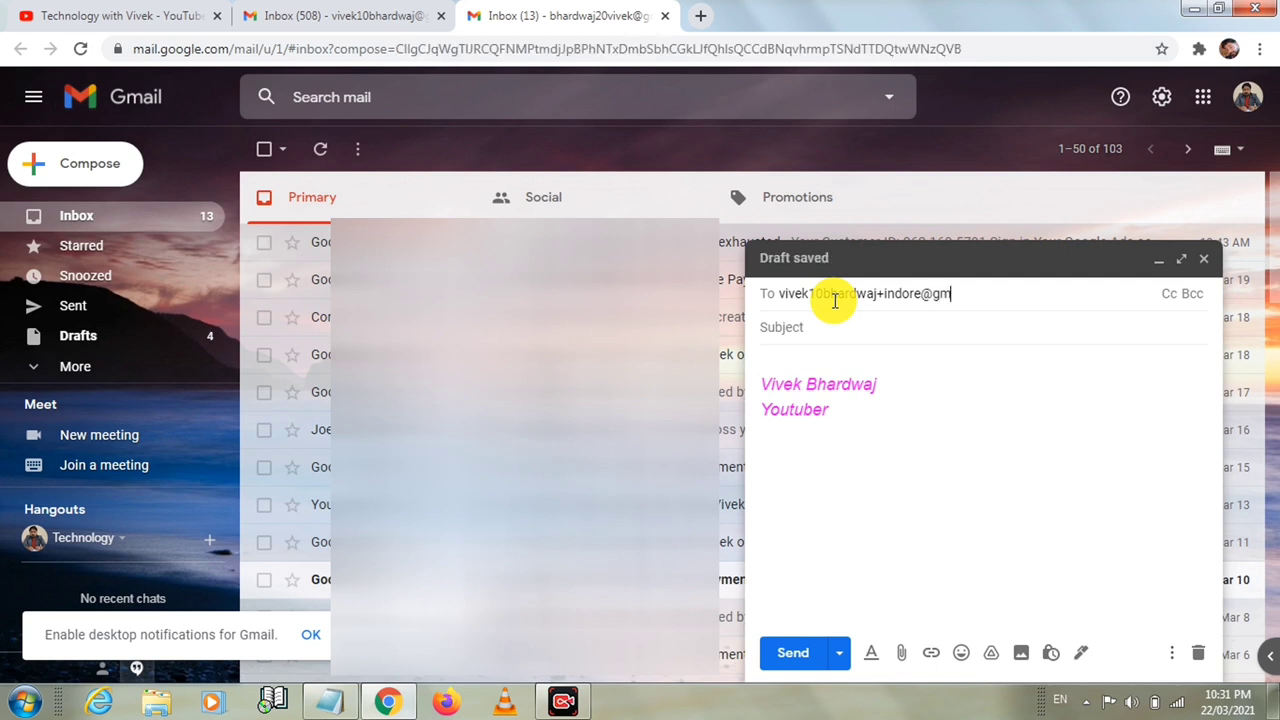
left_click(799, 328)
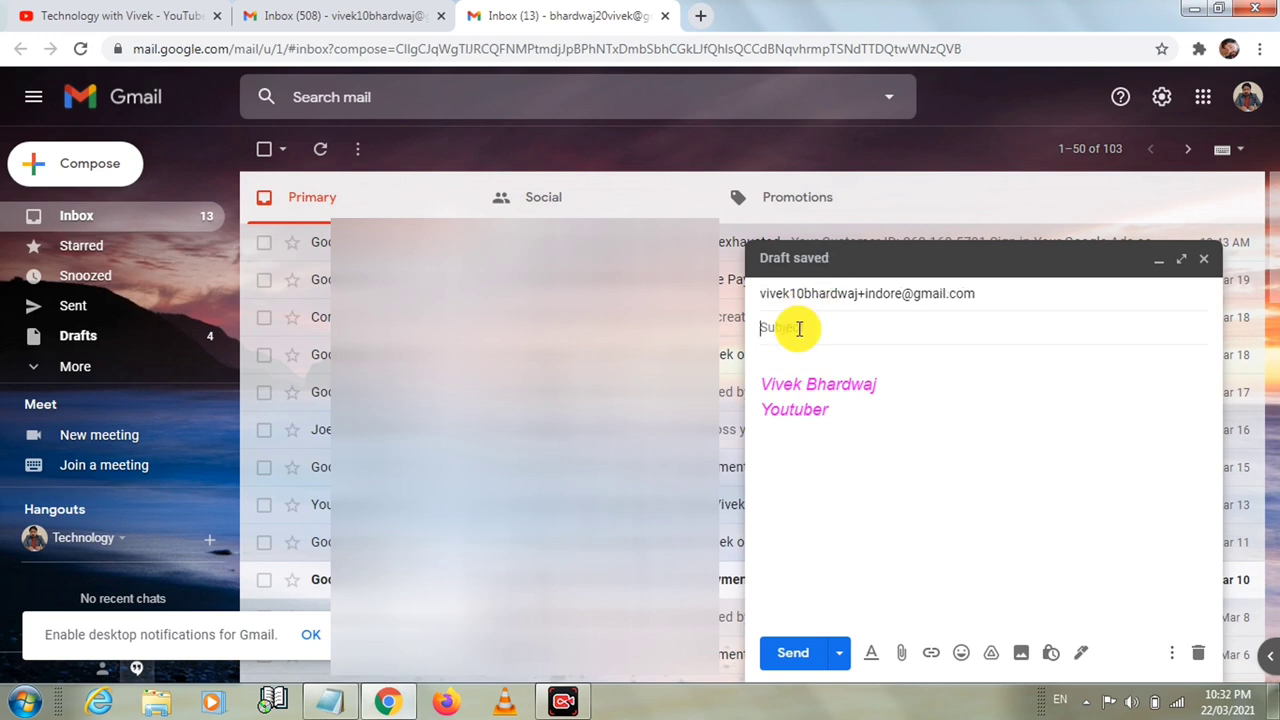
type("from indore")
left_click(770, 357)
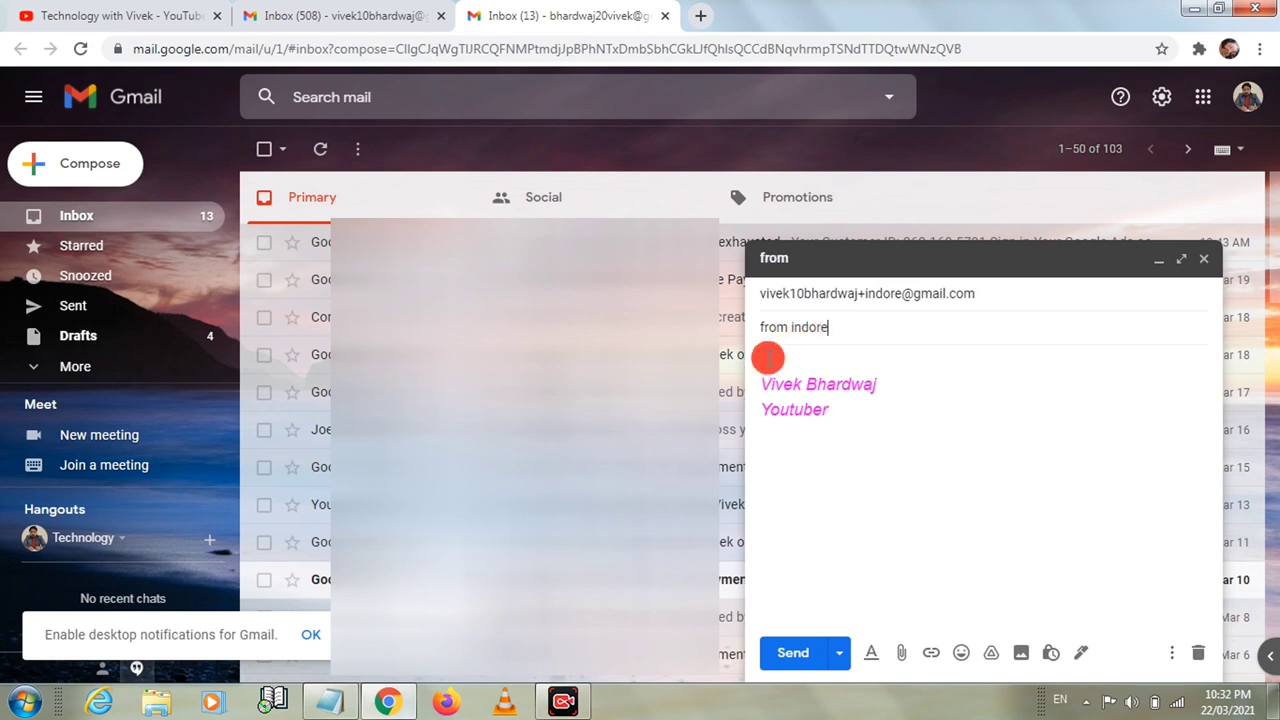
type("hi indore")
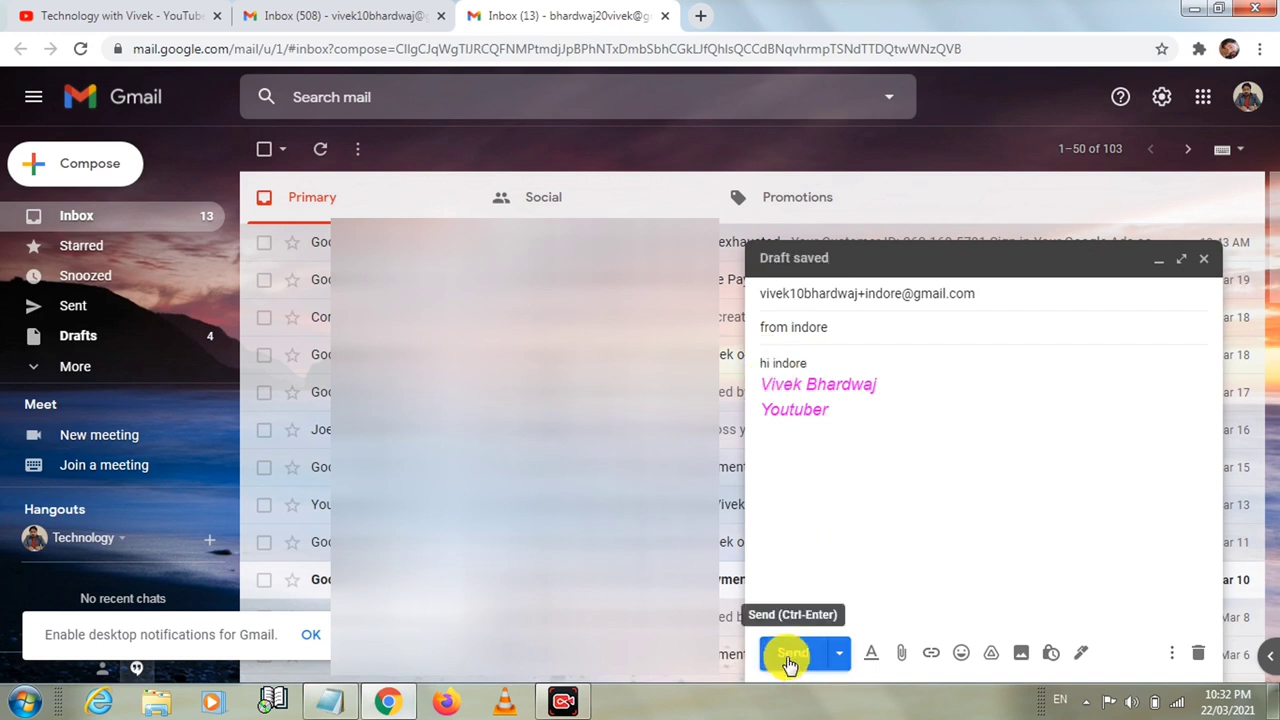
left_click(790, 656)
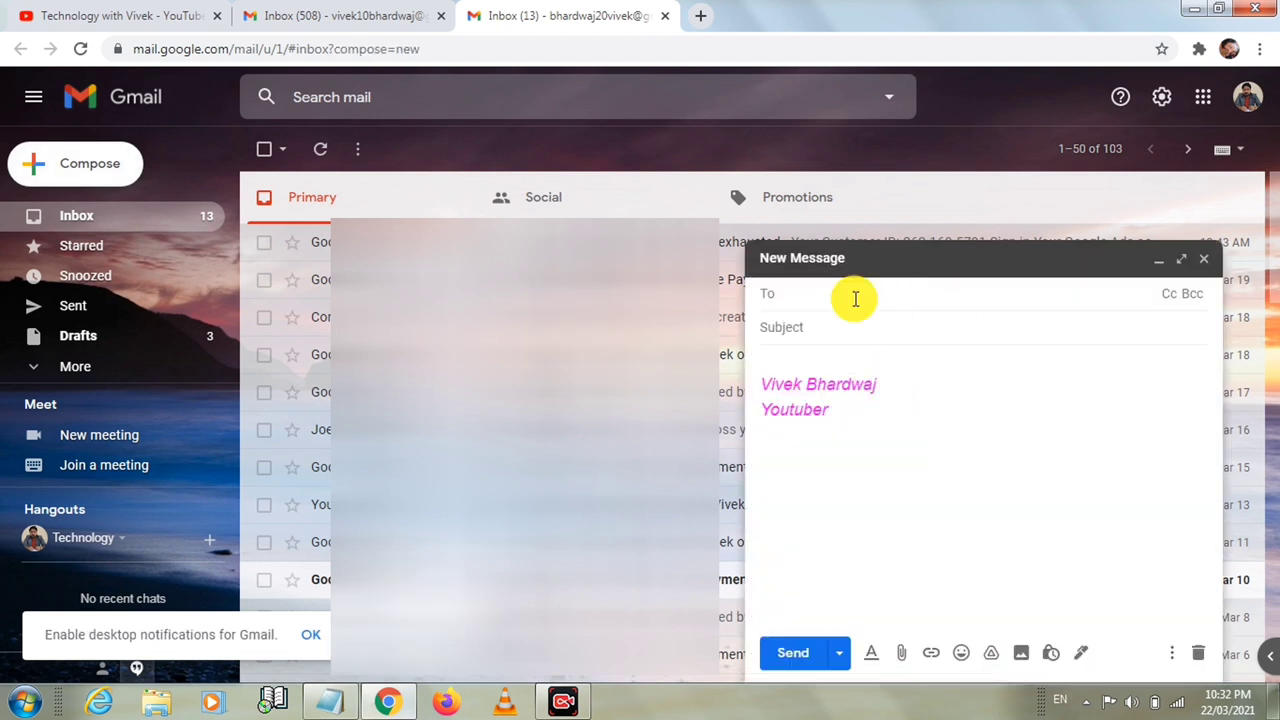
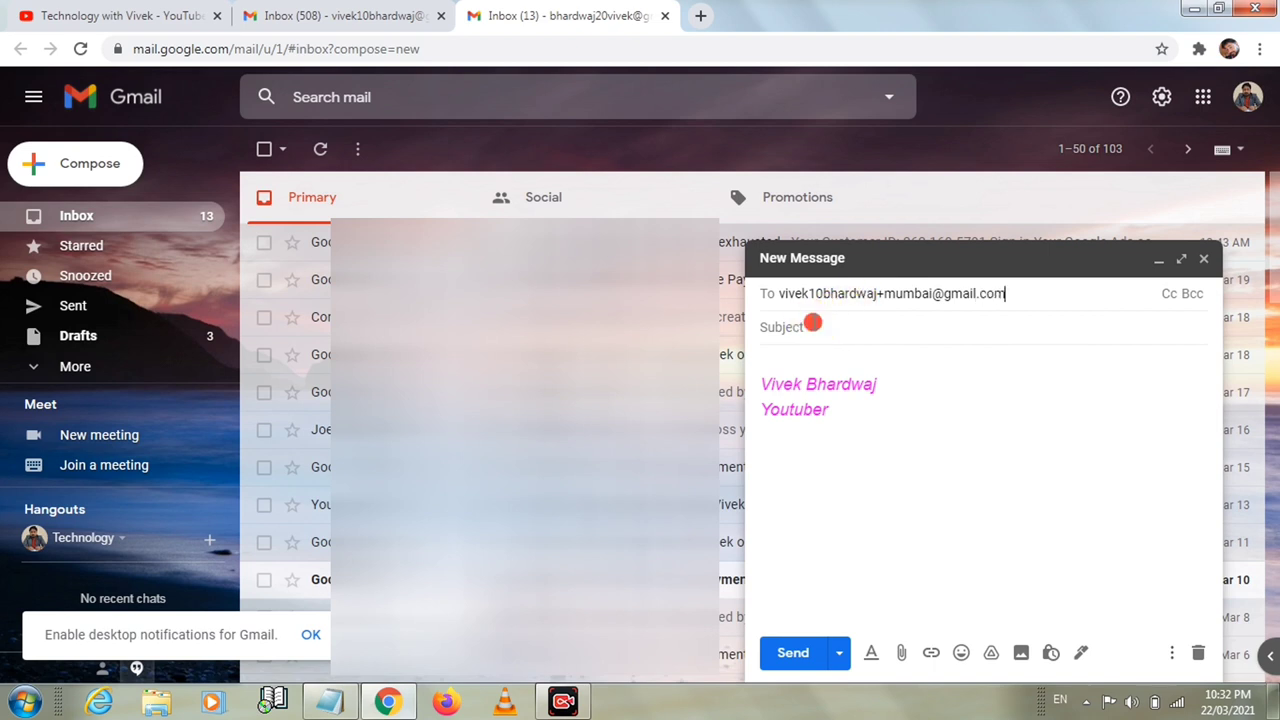
Address the open message to the mumbai plus-alias with subject 'from mumbai', body 'hi mumbai', and send
left_click(814, 323)
type("from ")
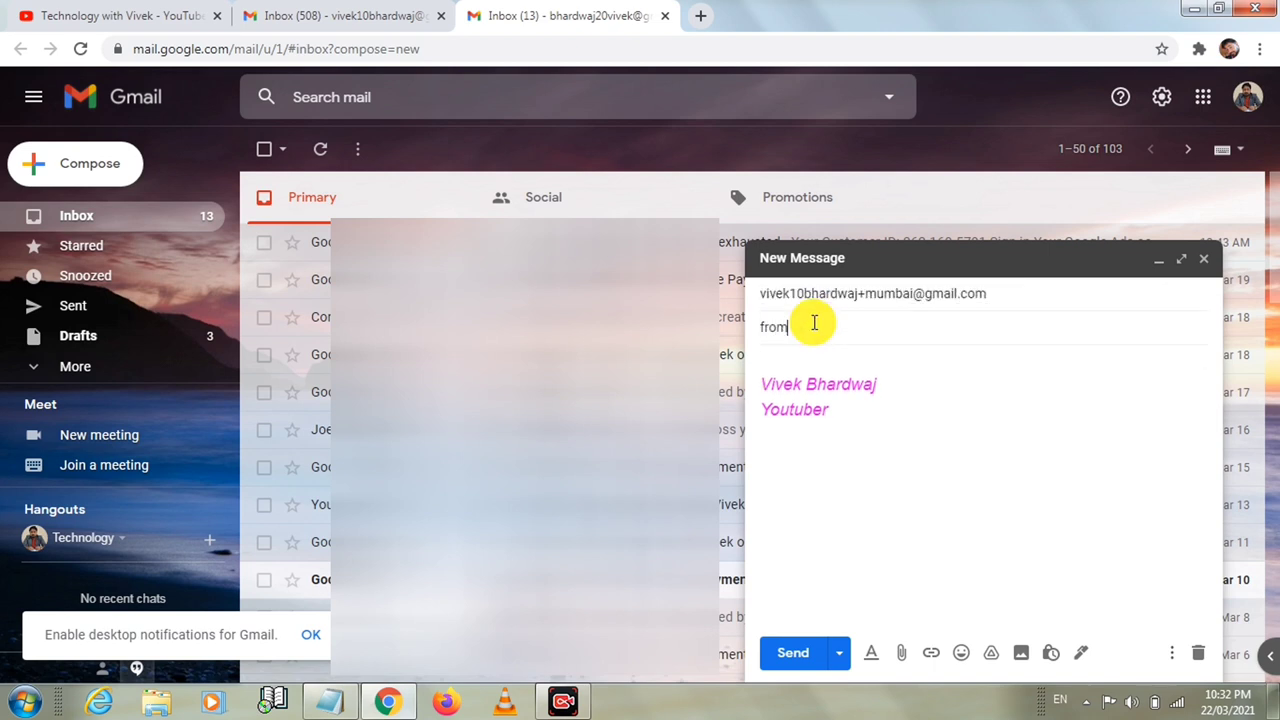
type("mumbai")
left_click(790, 360)
type("hi mum")
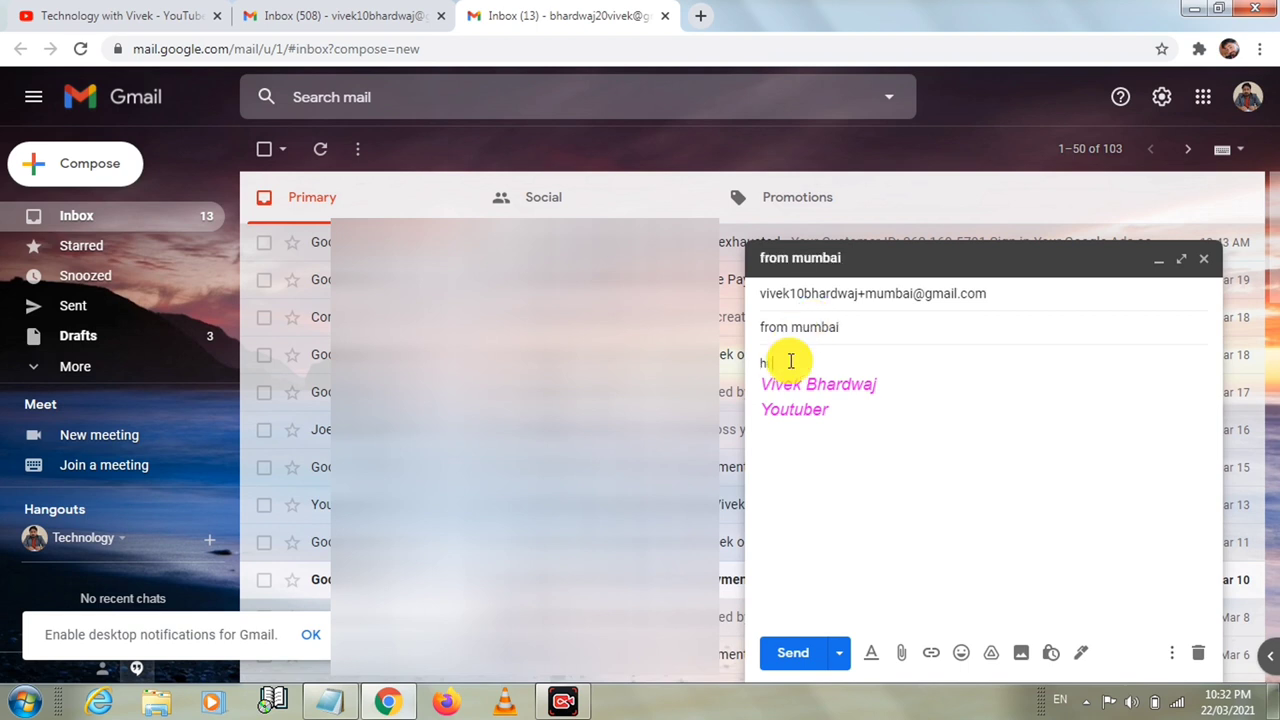
type("bai")
left_click(778, 658)
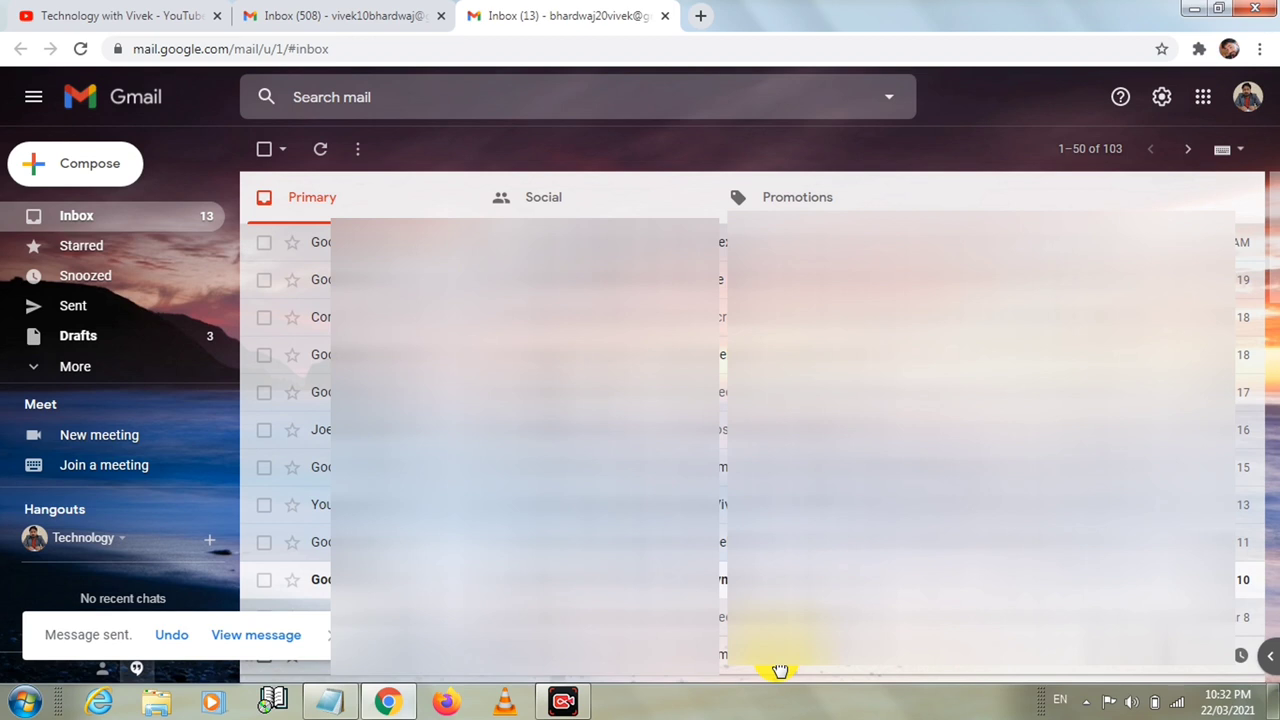
Compose a message to the suggested bhopal plus-alias with subject 'from bhopal' and body 'hello', and send
left_click(87, 168)
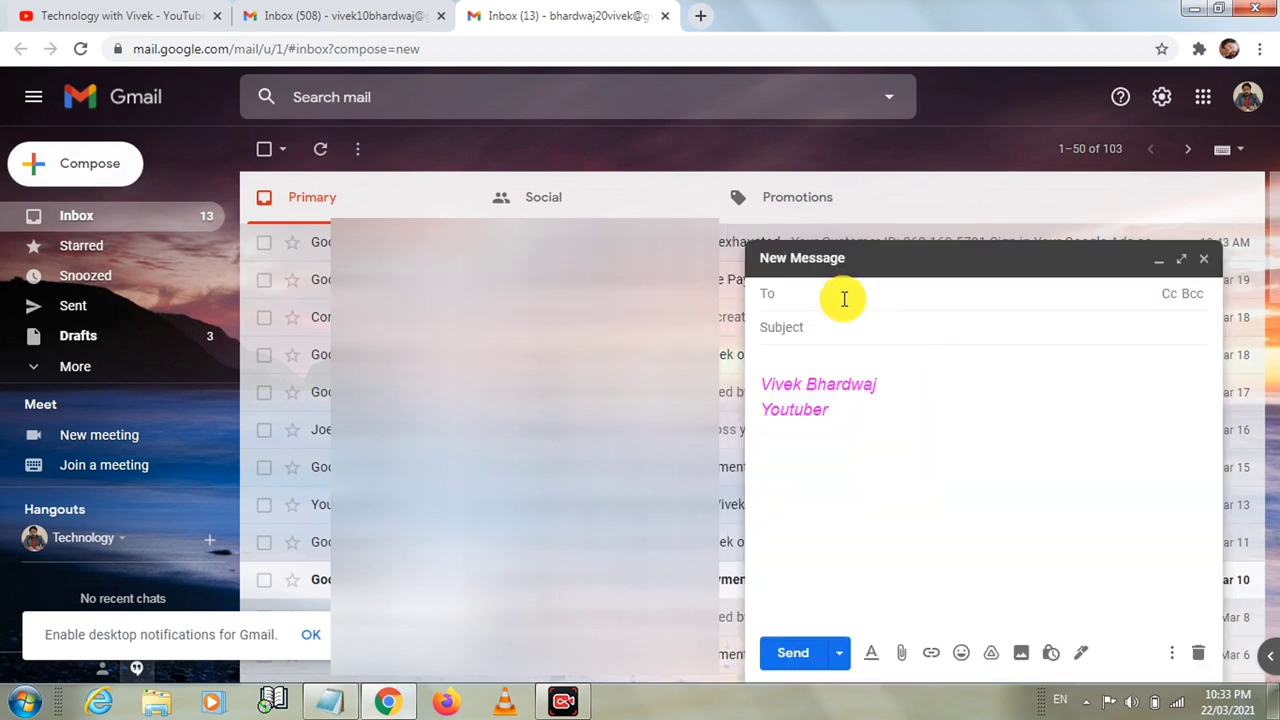
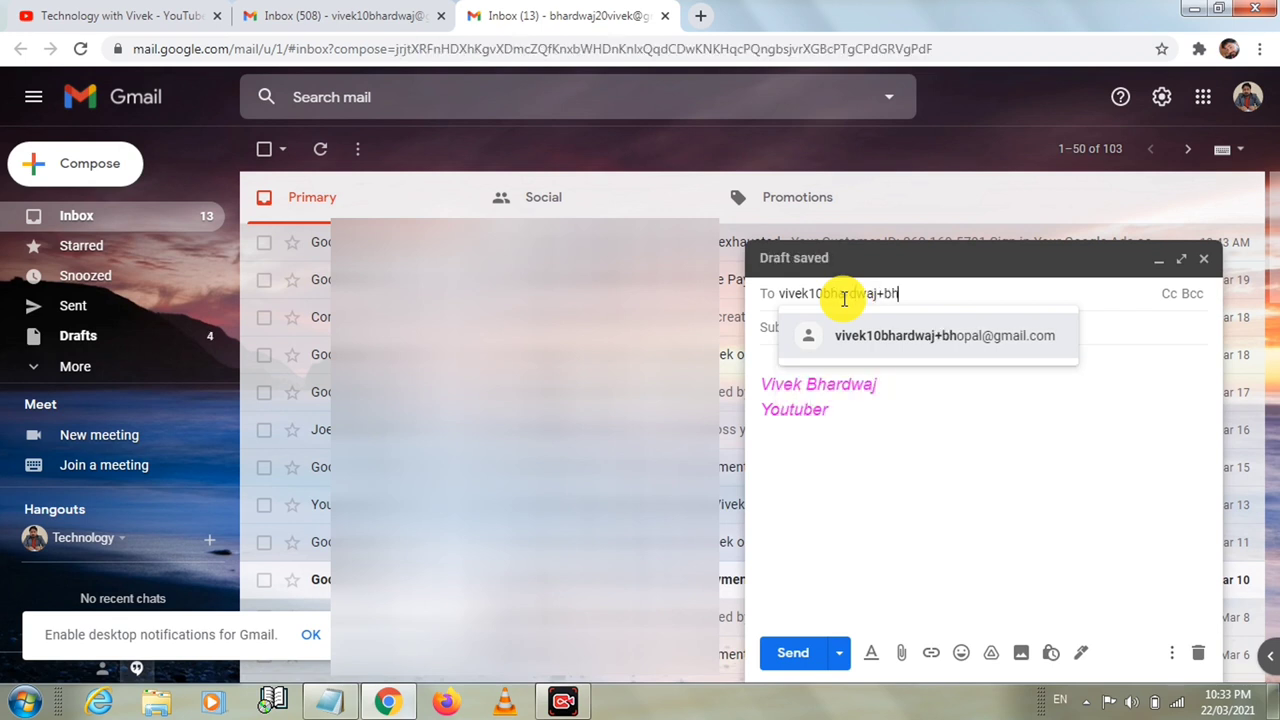
left_click(954, 346)
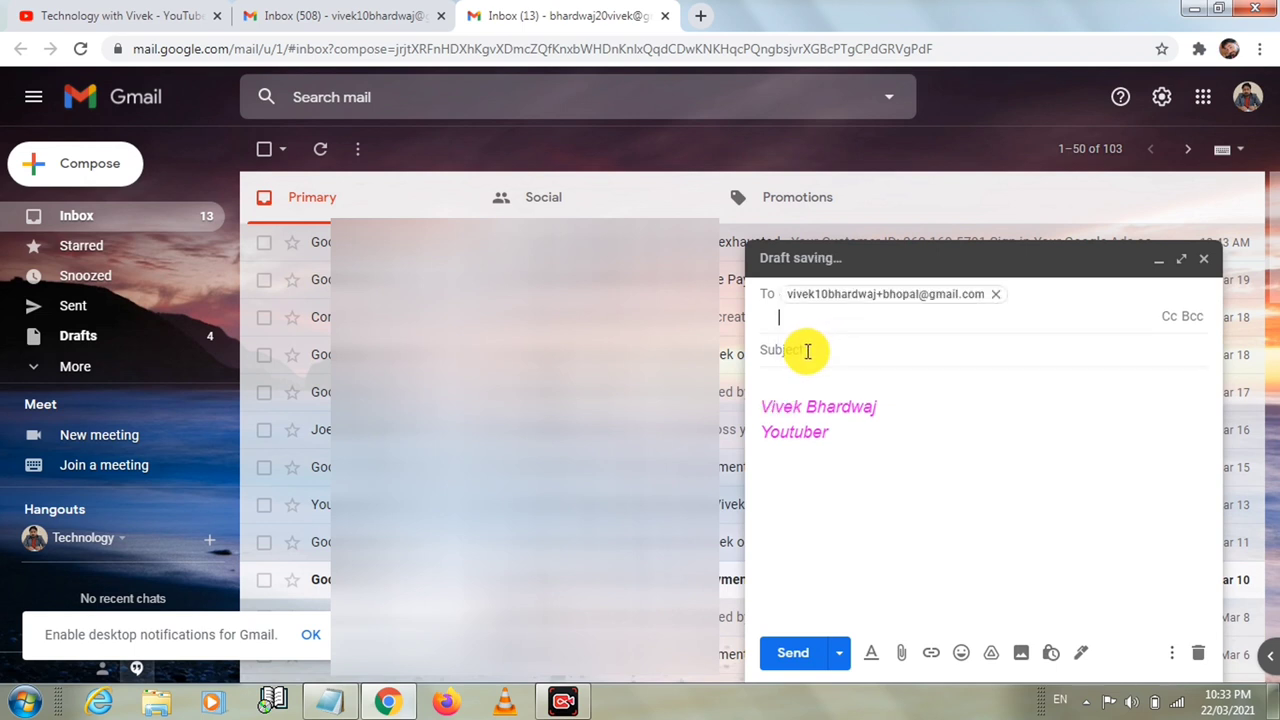
left_click(806, 350)
type("f")
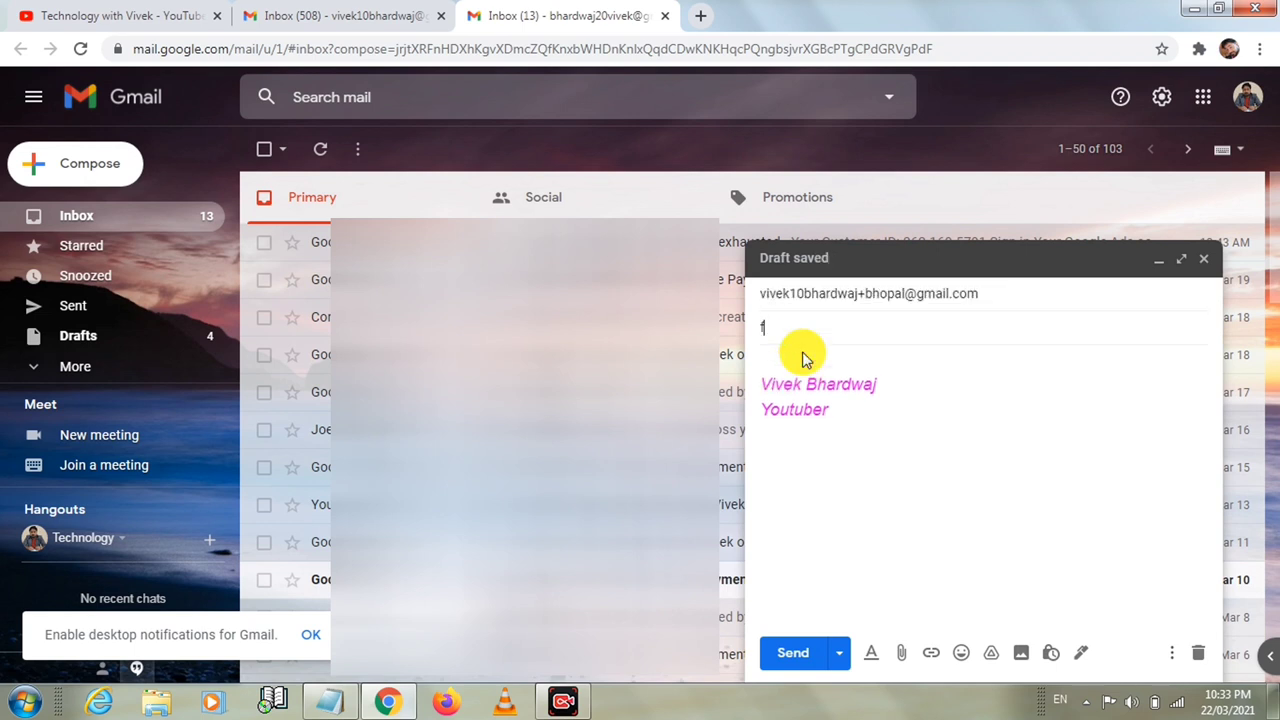
type("rom bhopall")
left_click(777, 363)
type("he")
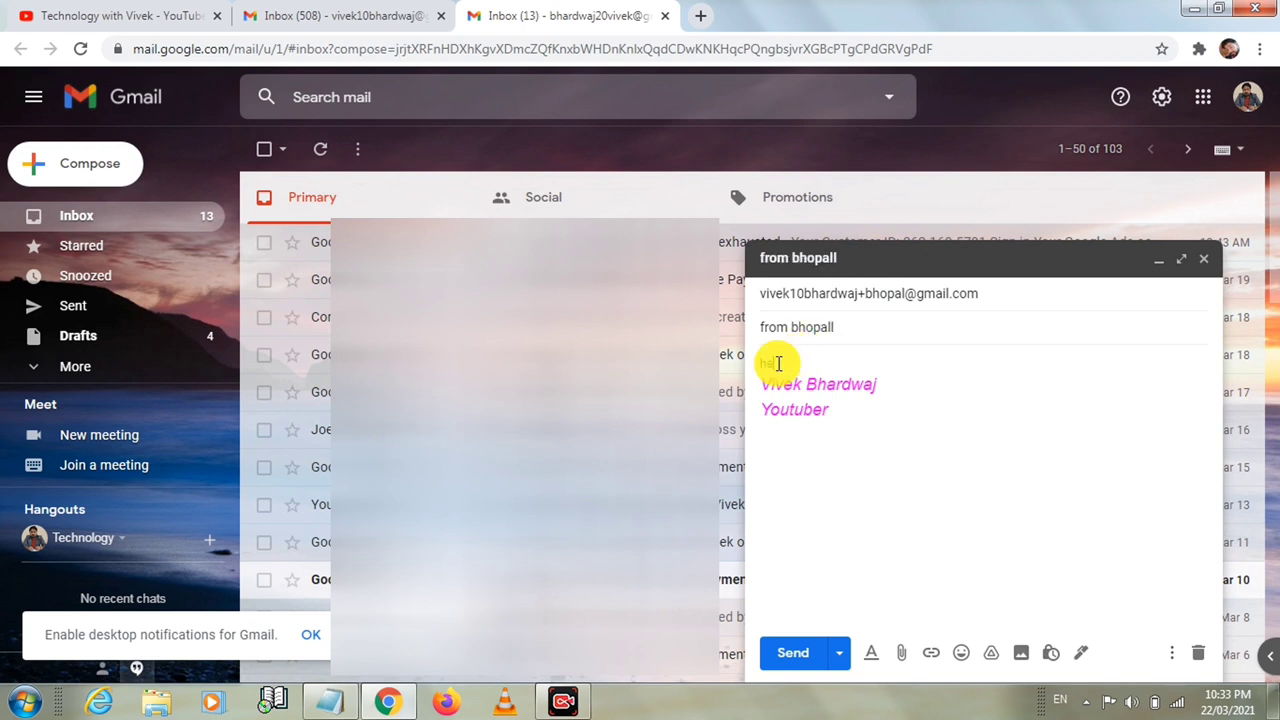
type("llo")
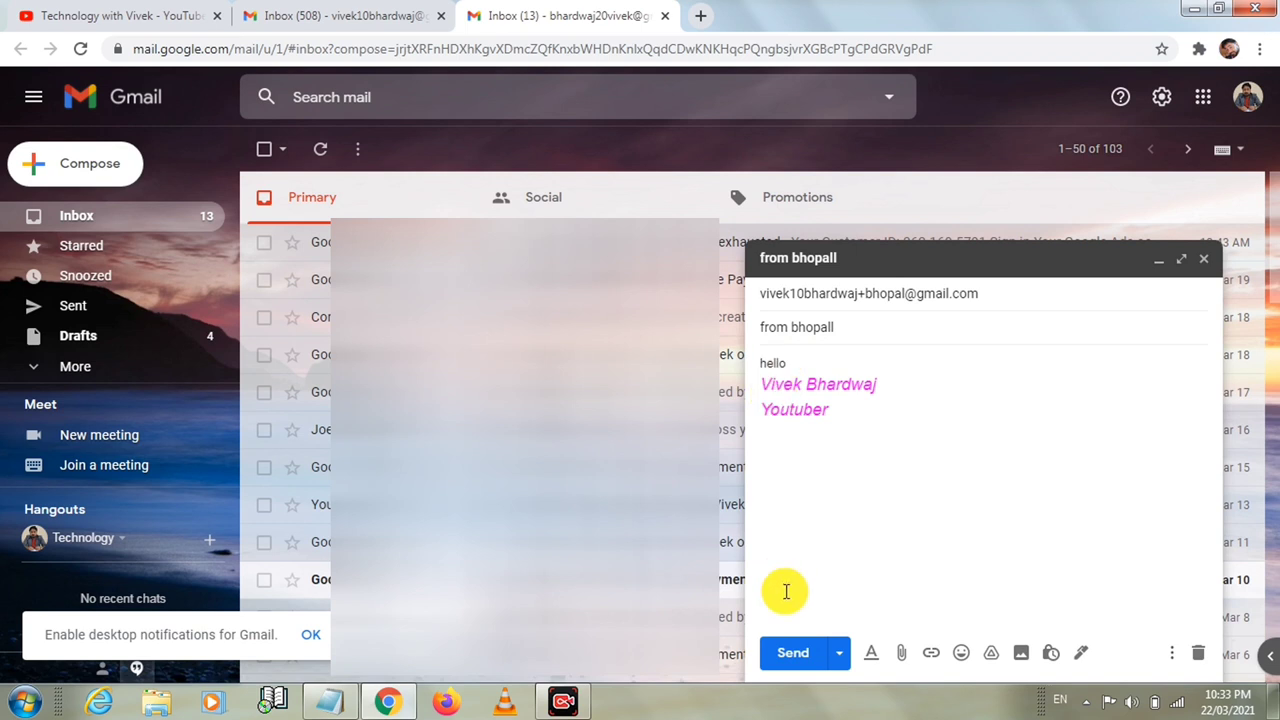
left_click(790, 660)
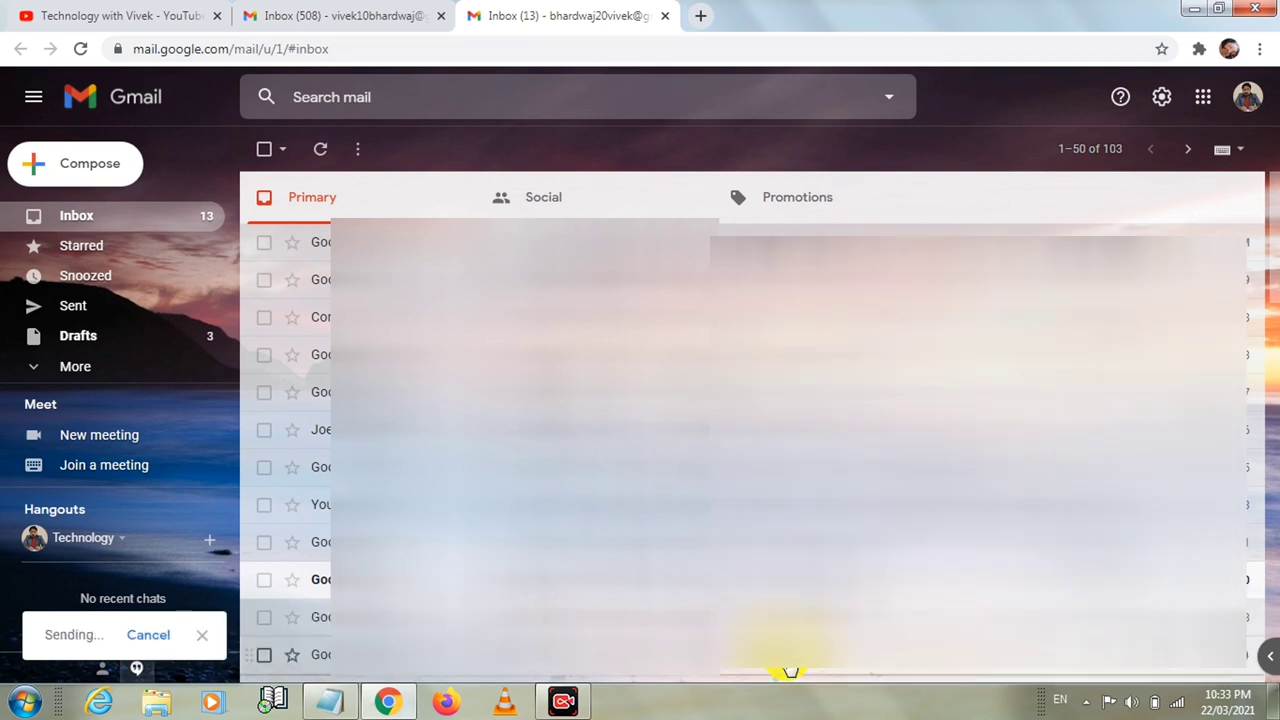
Close the sending account's tab and refresh the receiving inbox to list the alias messages
left_click(358, 22)
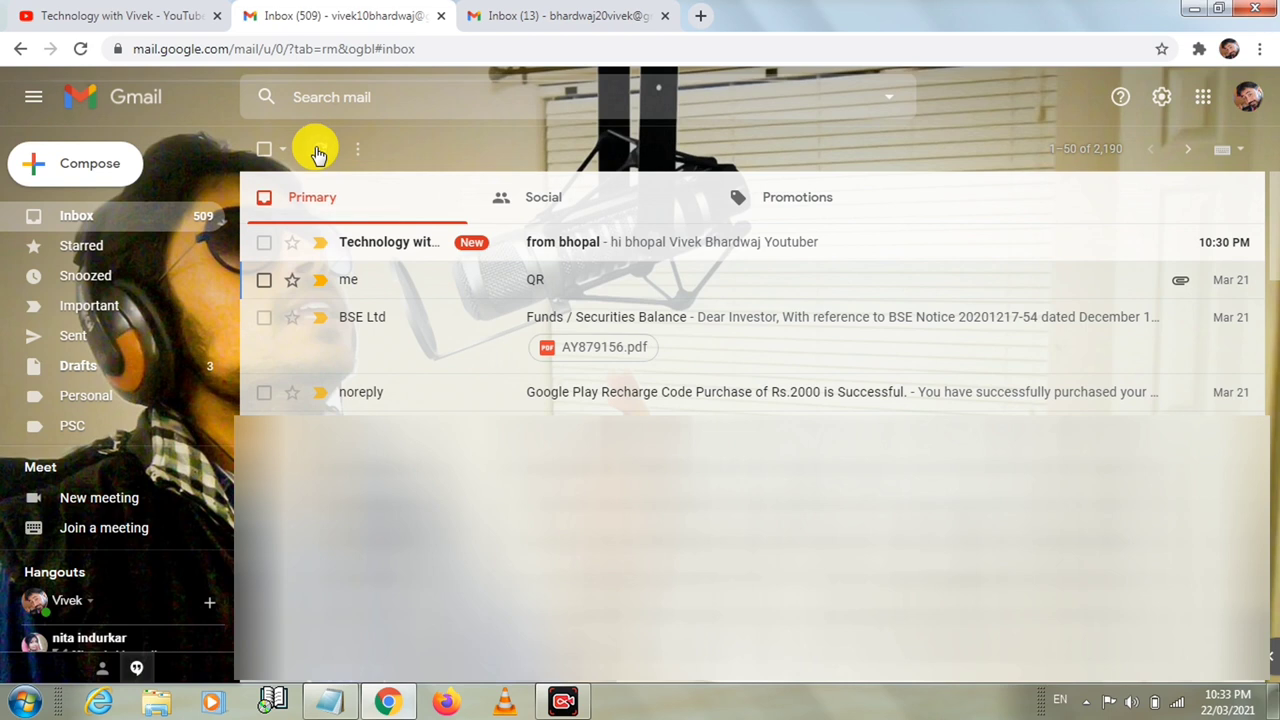
left_click(666, 20)
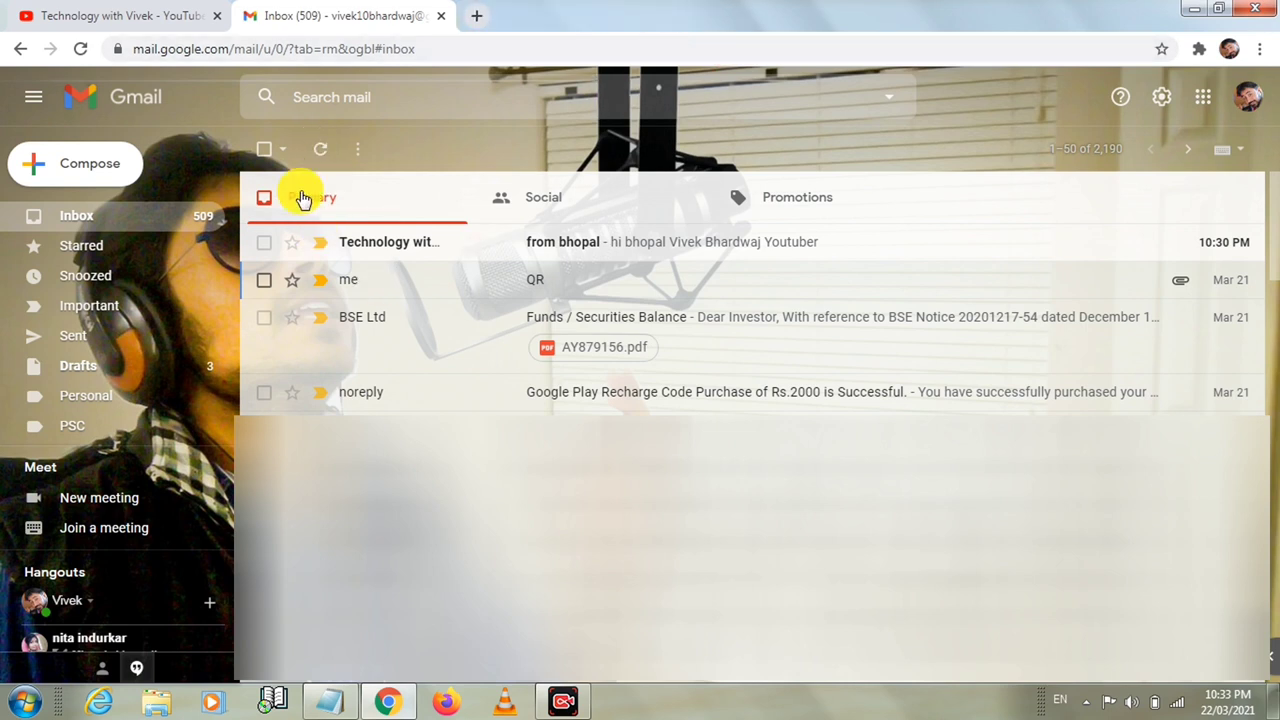
left_click(318, 158)
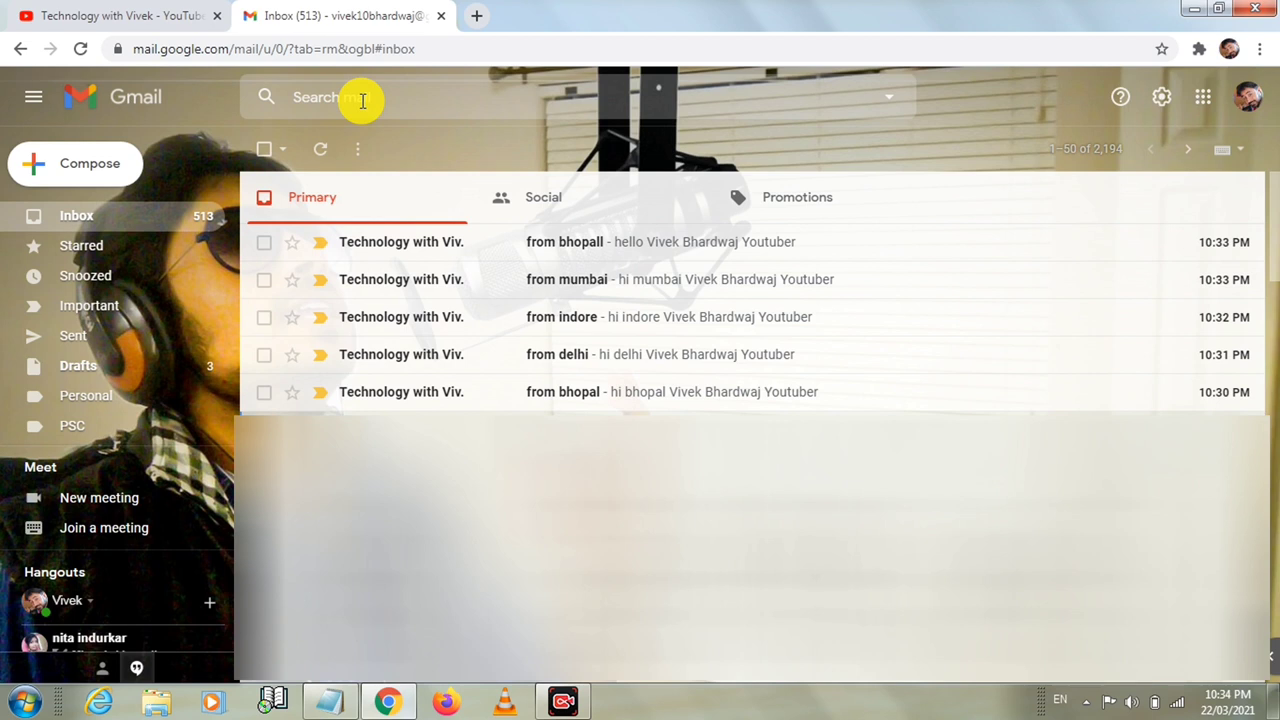
left_click(362, 100)
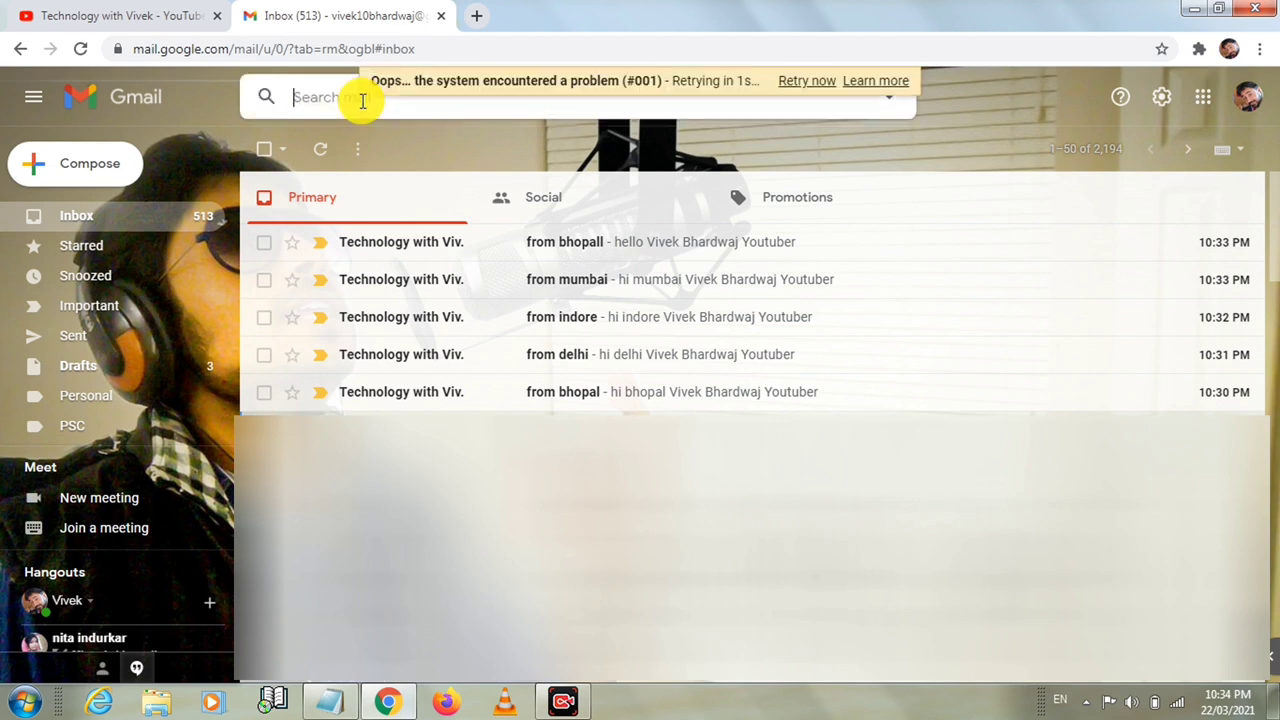